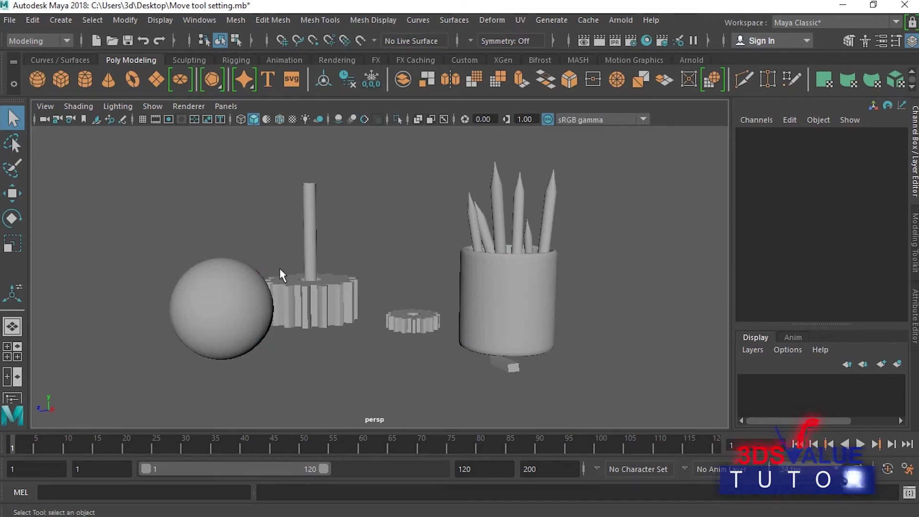
Activate the Move tool from the left toolbox in the sphere, gears and pencil cup scene
click(14, 198)
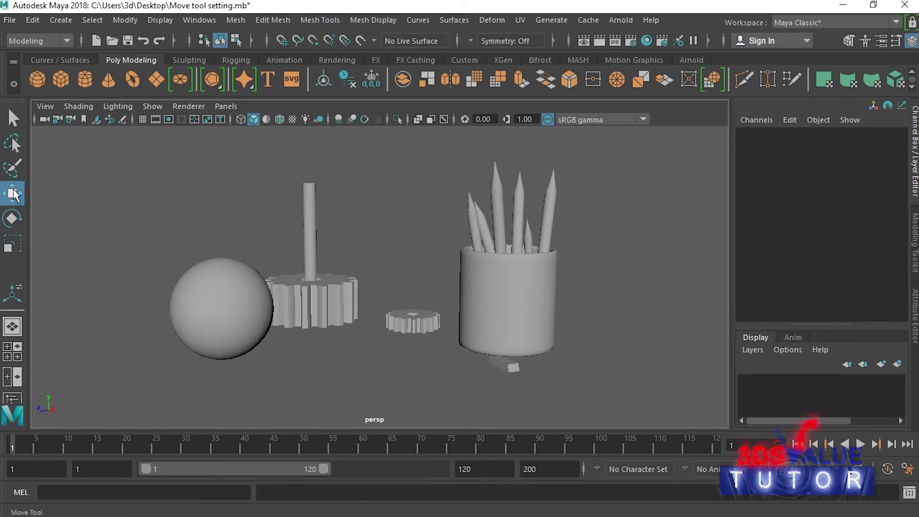
Select the small gear pGear2, slide it left to Translate X -3.236, and open the Move Tool Settings
click(221, 307)
click(311, 306)
click(507, 311)
click(406, 330)
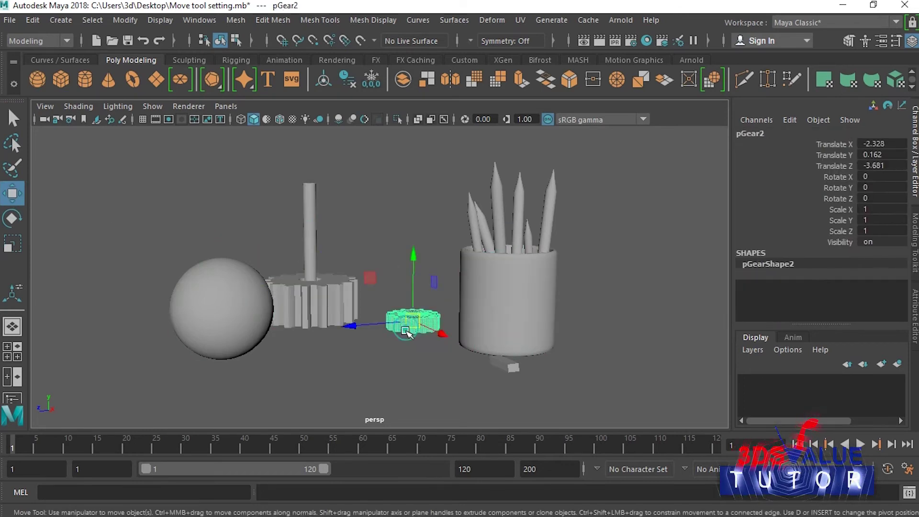
drag(439, 332, 424, 322)
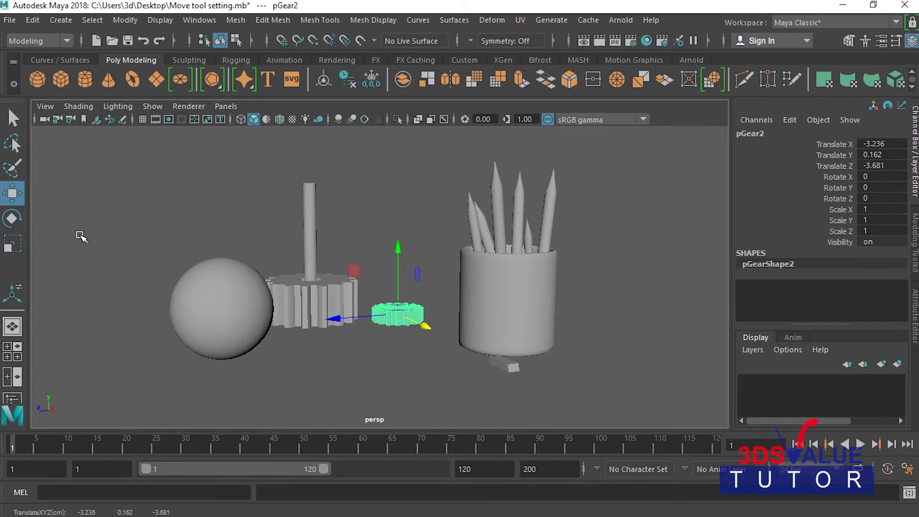
double_click(15, 194)
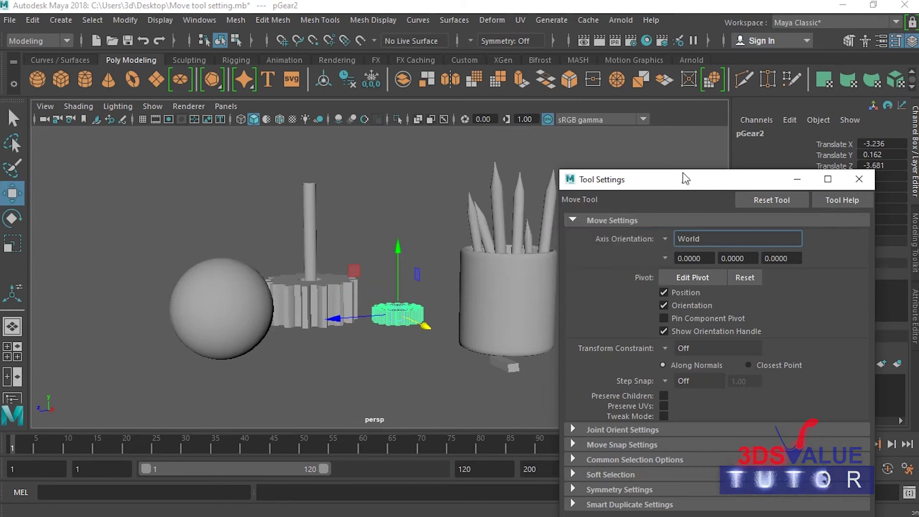
drag(683, 179, 626, 69)
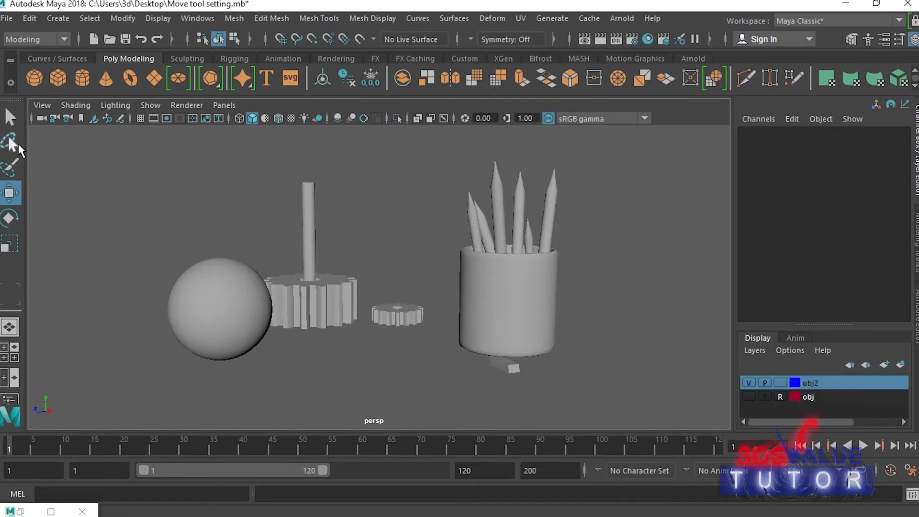
Paint-select the sphere, gears and cup, then clear the painted vertex selection
click(9, 167)
drag(205, 312, 308, 230)
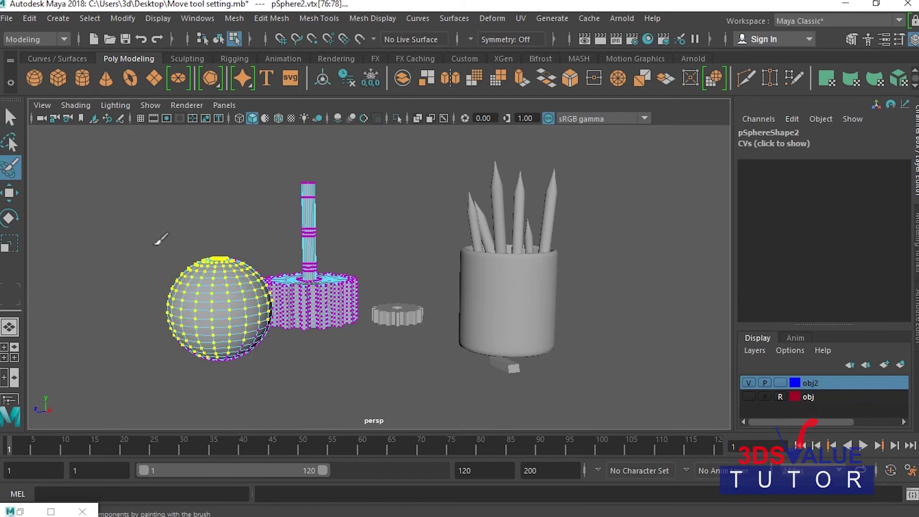
key(q)
key(F8)
Rotate the large gear pGear4 around its Z axis
click(117, 333)
key(e)
click(348, 307)
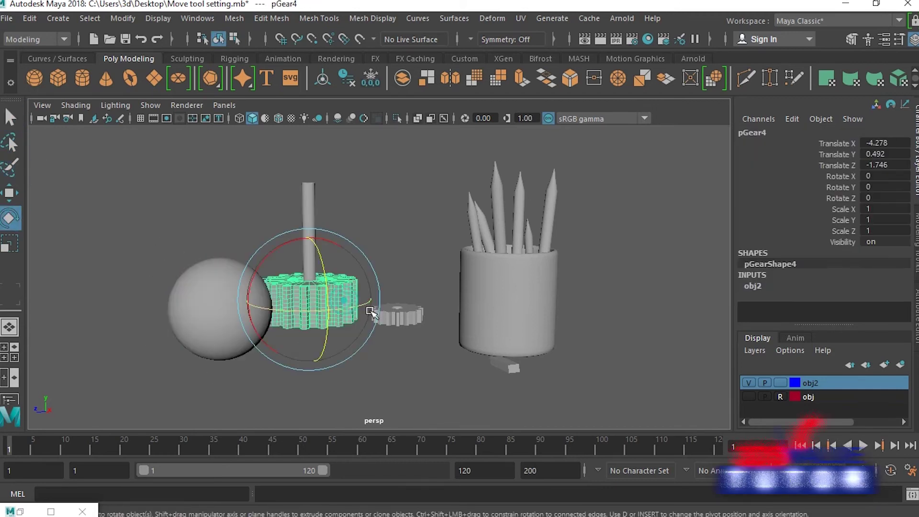
drag(361, 318, 331, 306)
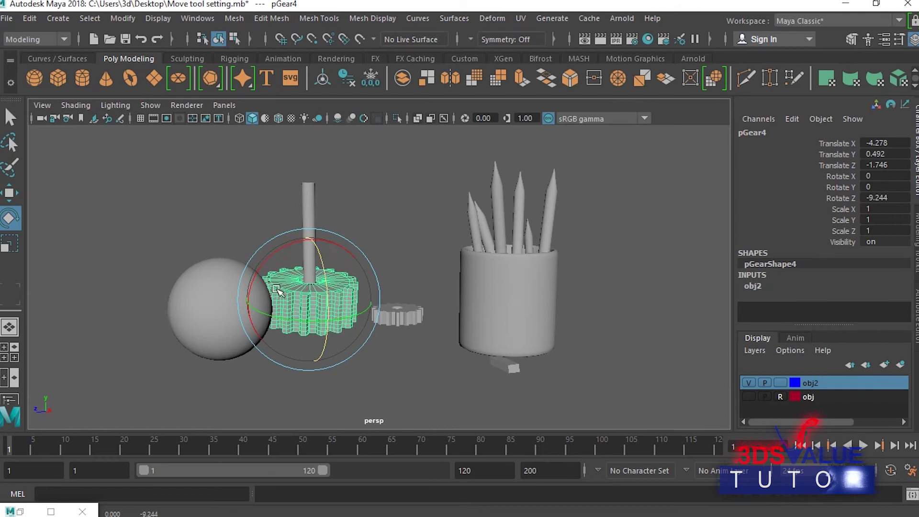
Raise the small gear pGear3 and enlarge it, undoing the extra tall stretch
key(w)
click(397, 314)
mouse_move(398, 287)
mouse_down()
mouse_move(404, 205)
mouse_move(437, 287)
mouse_move(421, 276)
mouse_up()
key(r)
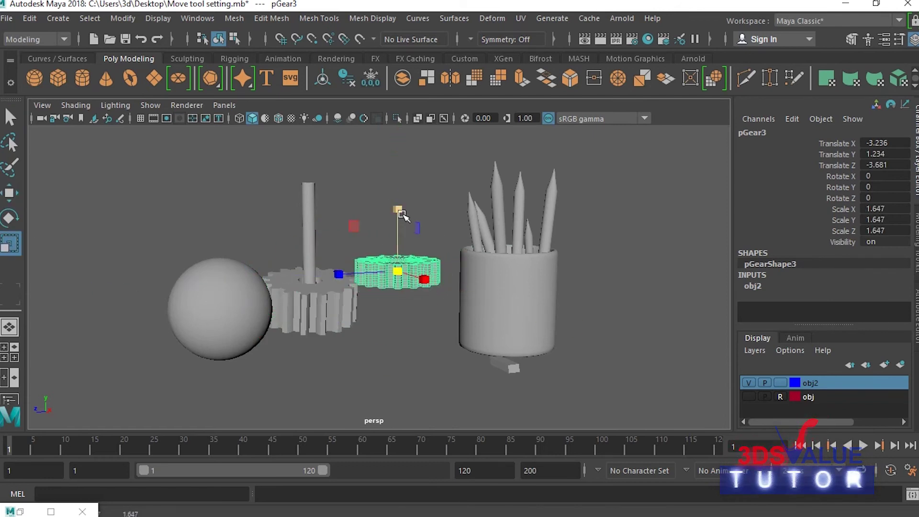
drag(398, 209, 392, 75)
key(ctrl+z)
key(ctrl+z)
click(404, 334)
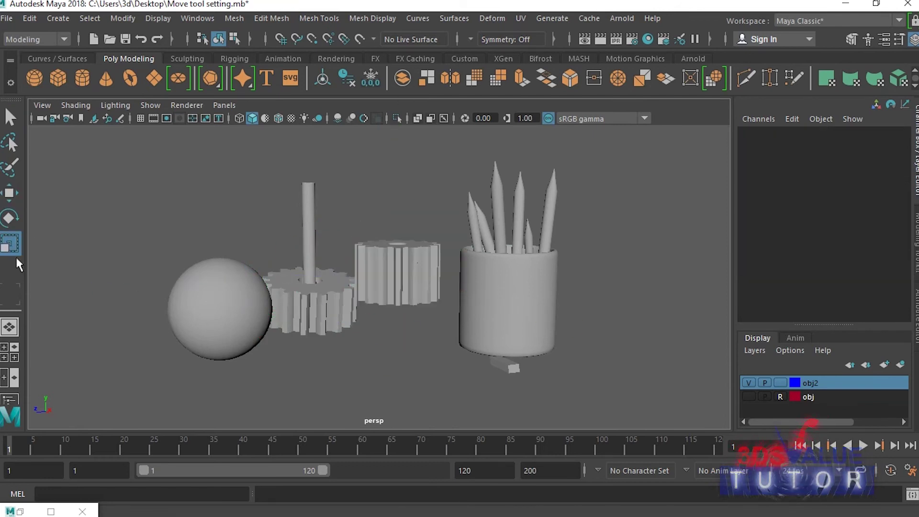
Stretch the small block under the pencil cup along its Z axis
click(509, 367)
drag(483, 375, 325, 387)
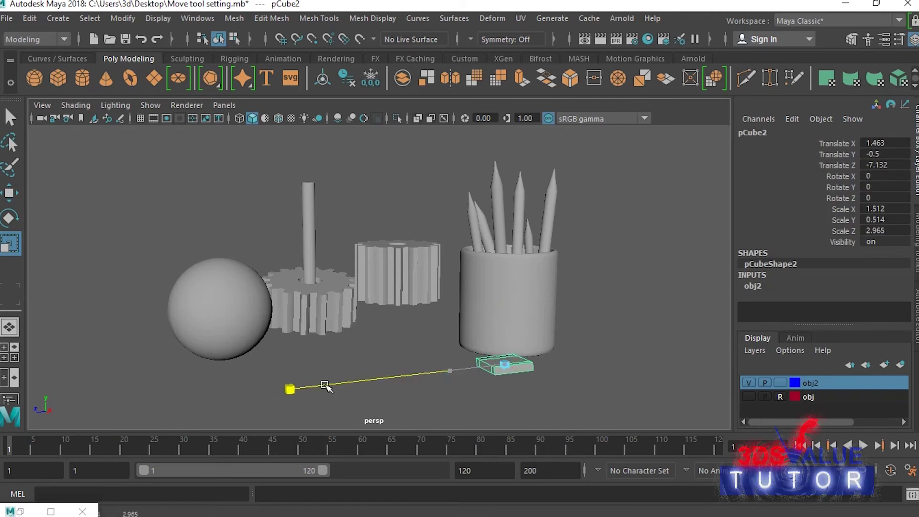
key(w)
click(611, 283)
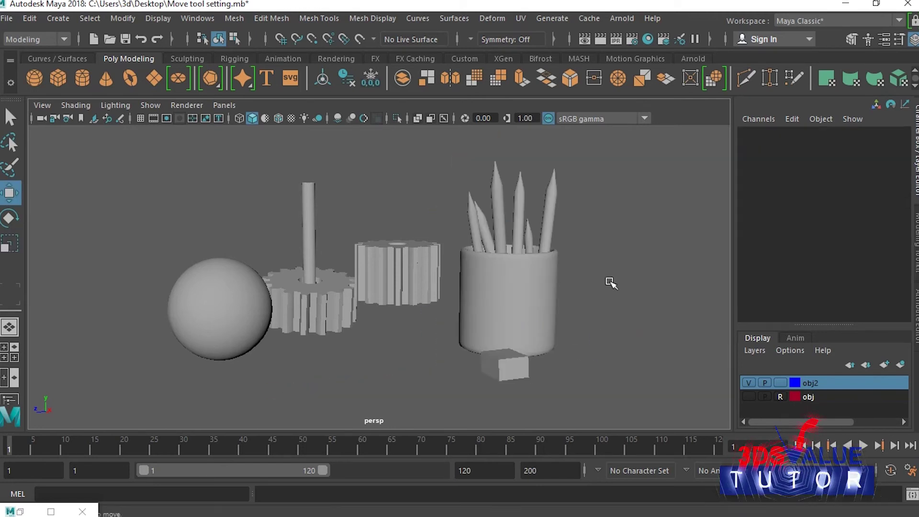
click(522, 296)
click(598, 216)
Set pGear4's translate values and Rotate Z to 0, then move it above the sphere
mouse_move(598, 215)
alt+mouse_down()
mouse_move(476, 334)
mouse_move(345, 341)
alt+mouse_up()
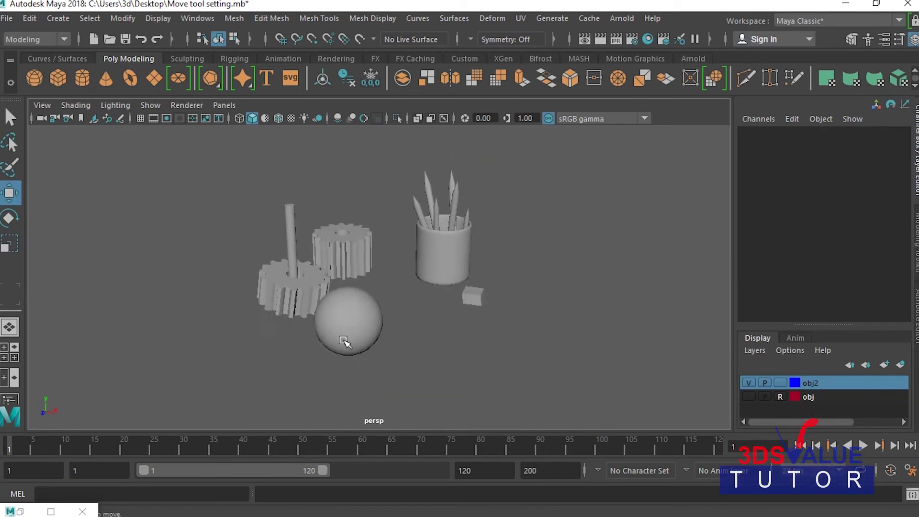
click(221, 359)
drag(885, 143, 885, 165)
text(0)
key(Return)
click(899, 197)
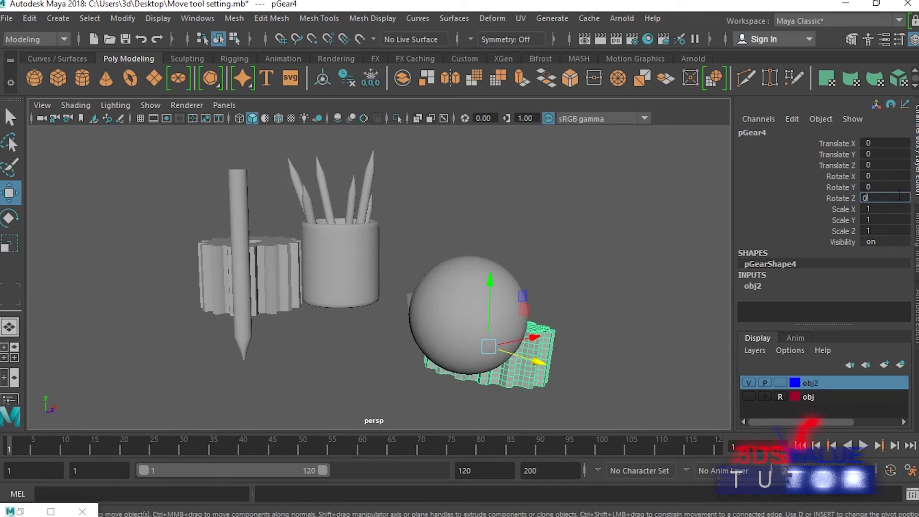
key(Return)
mouse_move(488, 346)
mouse_down()
mouse_move(359, 378)
mouse_move(369, 345)
mouse_move(334, 326)
mouse_move(359, 328)
mouse_move(287, 335)
mouse_up()
Select the sphere, open Tool Settings, and view the Select, Lasso and Paint Select options
click(215, 306)
double_click(12, 193)
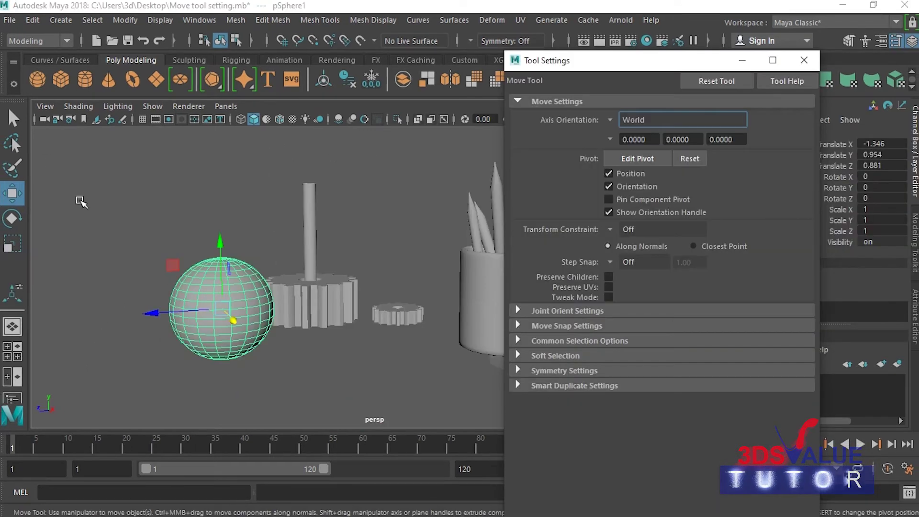
click(13, 118)
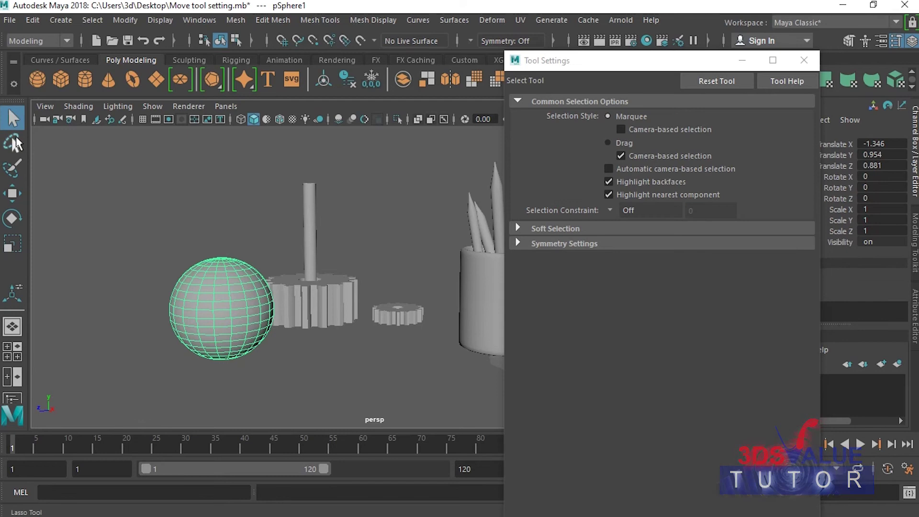
click(13, 142)
click(13, 167)
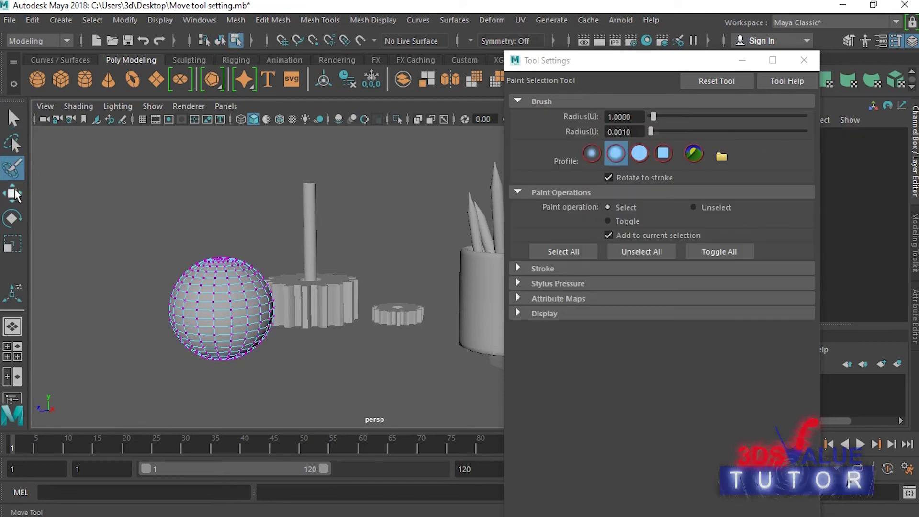
Compare the Move, Rotate and Scale tool settings, ending on Scale with Object orientation
click(13, 193)
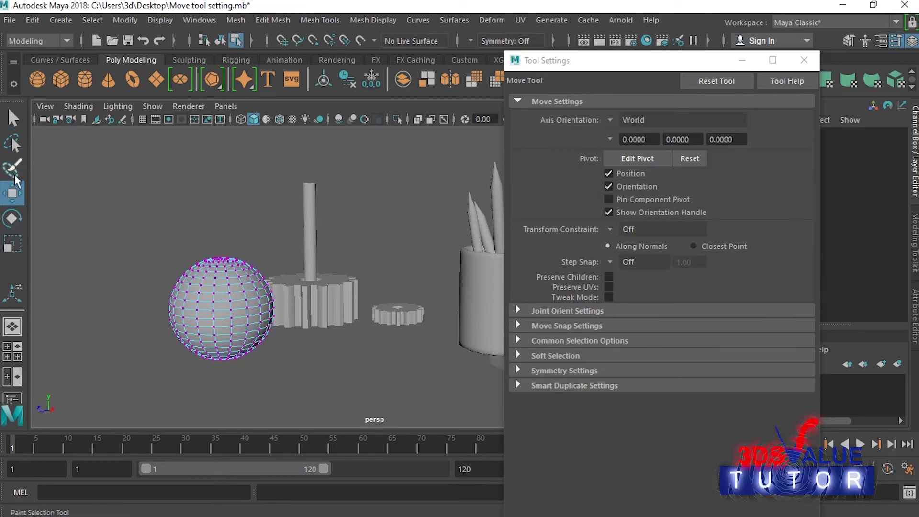
click(14, 235)
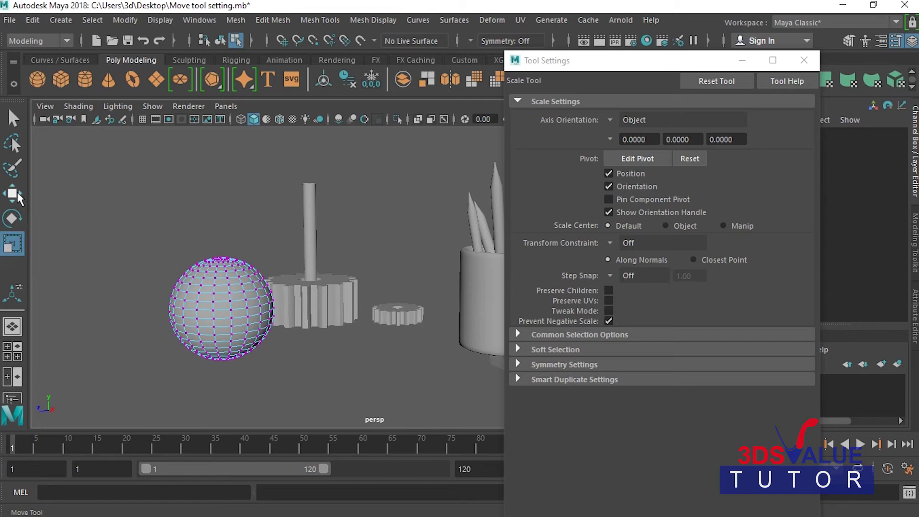
click(15, 238)
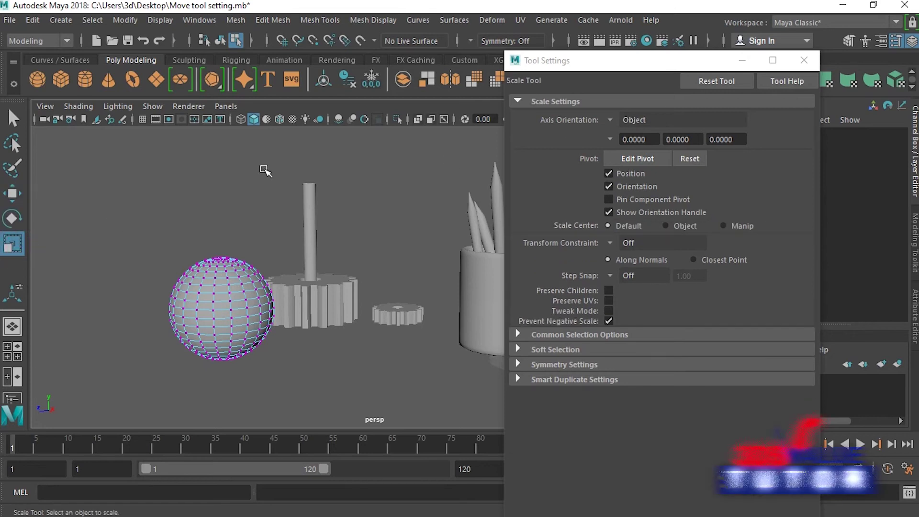
click(12, 218)
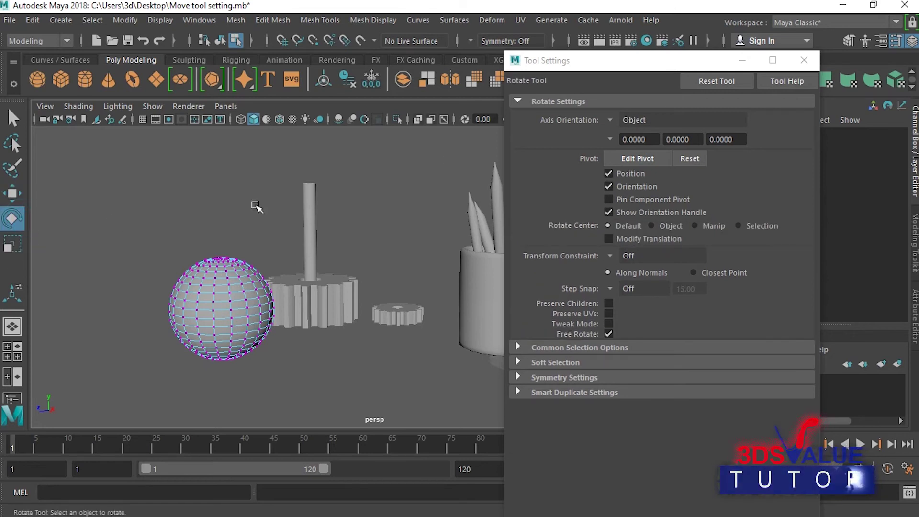
click(12, 193)
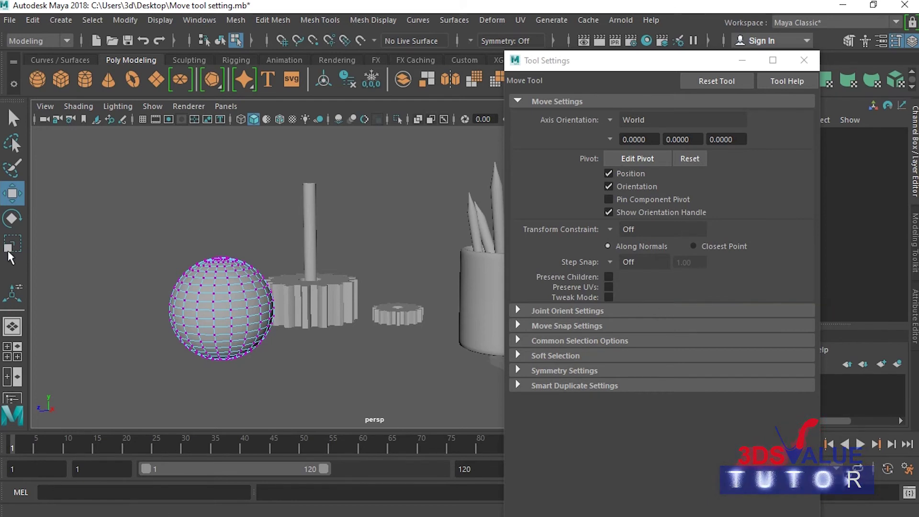
click(12, 218)
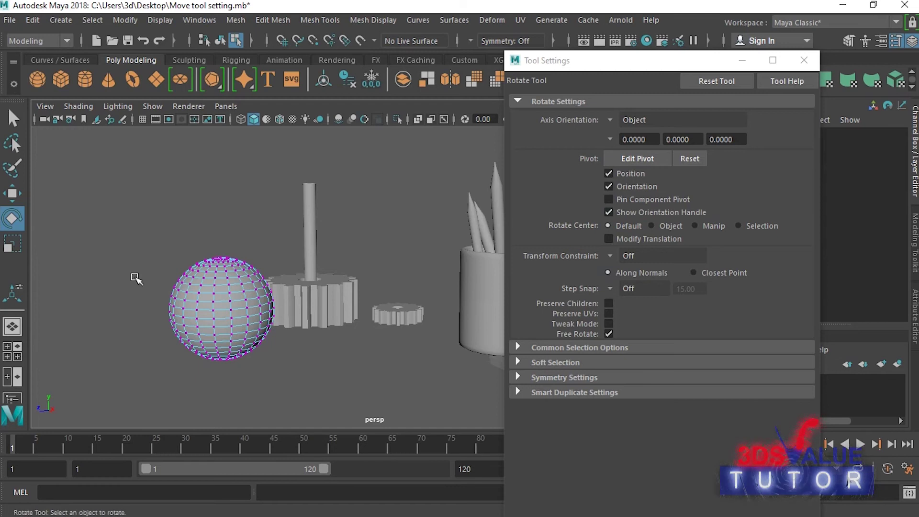
click(12, 244)
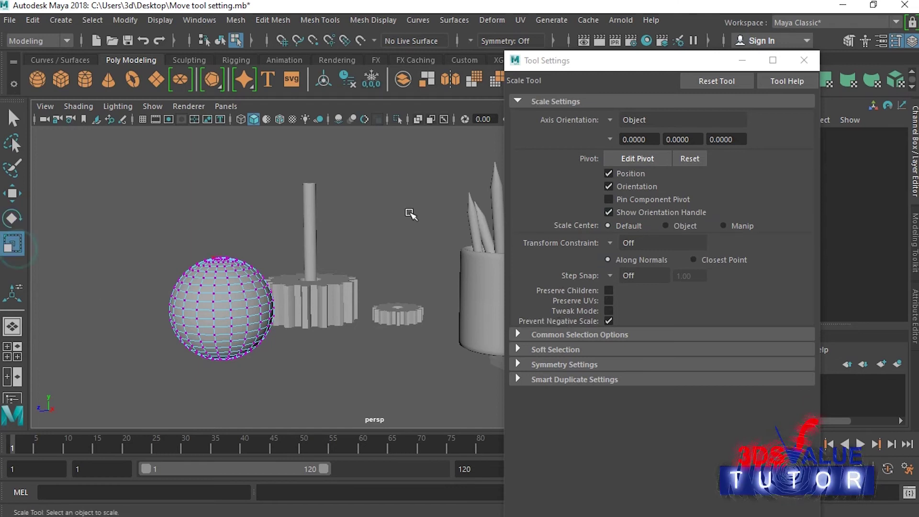
Leave component mode with F8 and return to the Move Tool settings at World orientation
key(F8)
key(w)
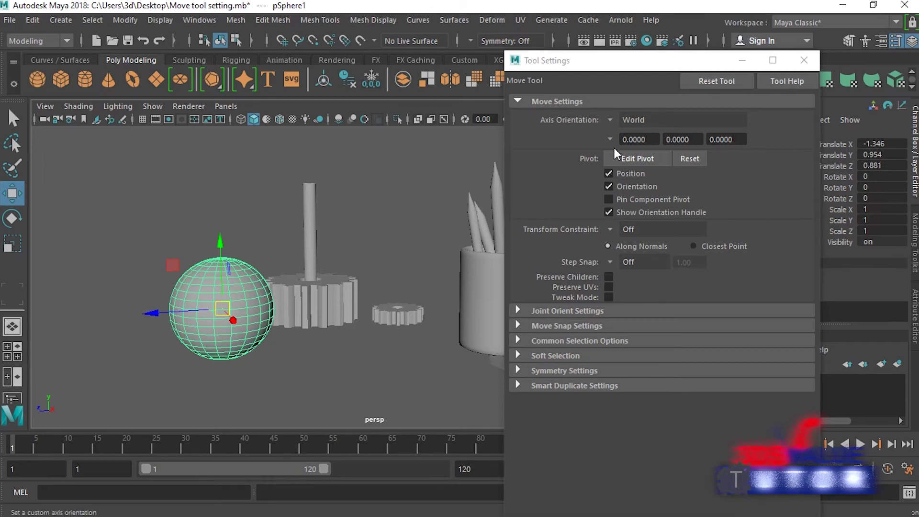
click(609, 120)
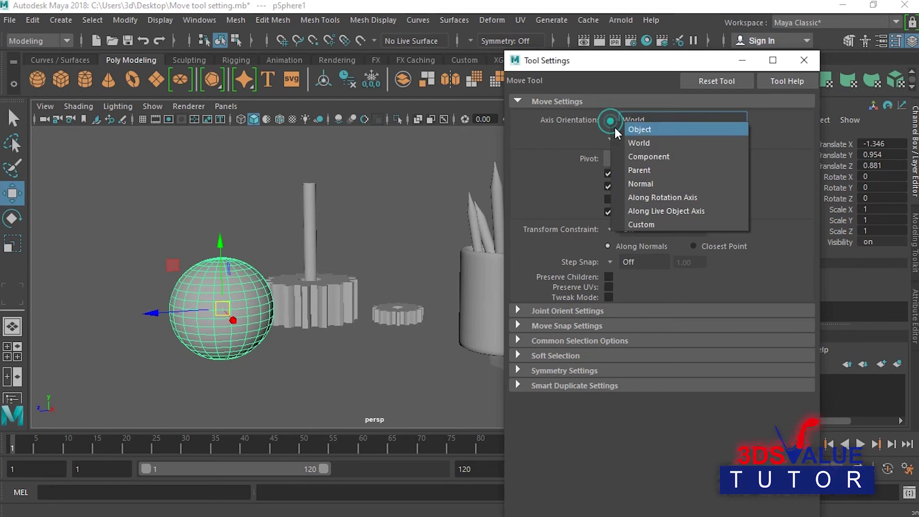
click(631, 147)
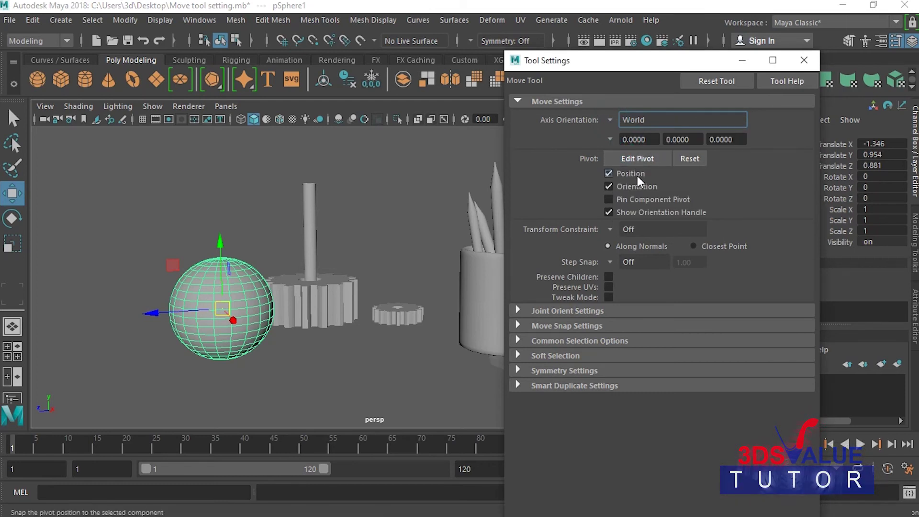
click(611, 199)
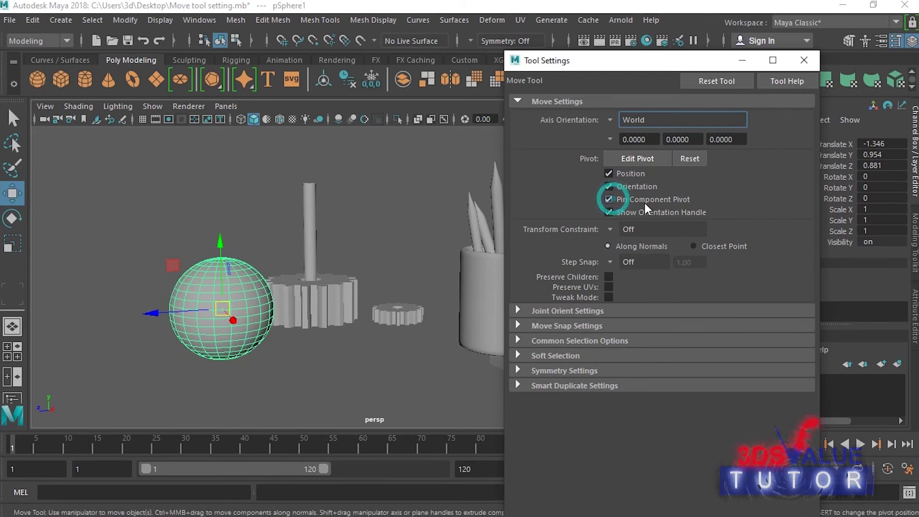
click(721, 79)
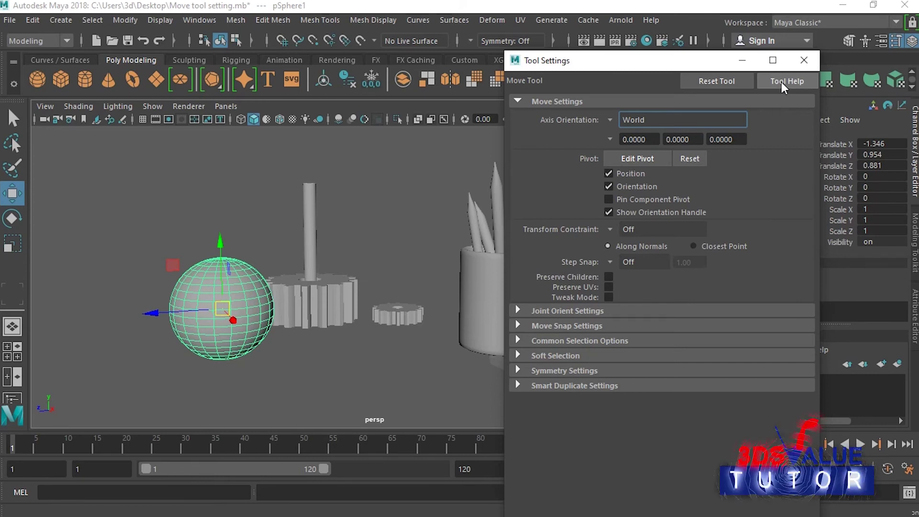
Try the Move settings help download link, then dismiss the Help Location Error dialog
click(781, 81)
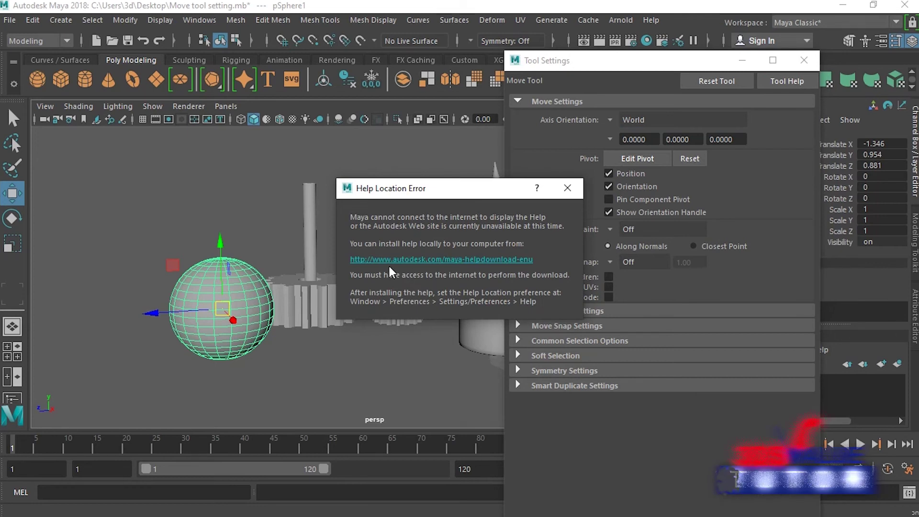
click(426, 269)
click(909, 7)
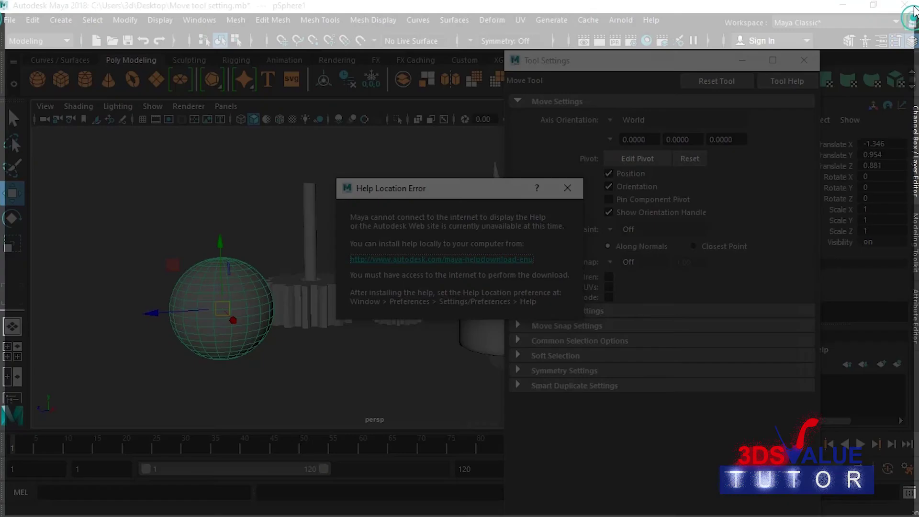
click(566, 188)
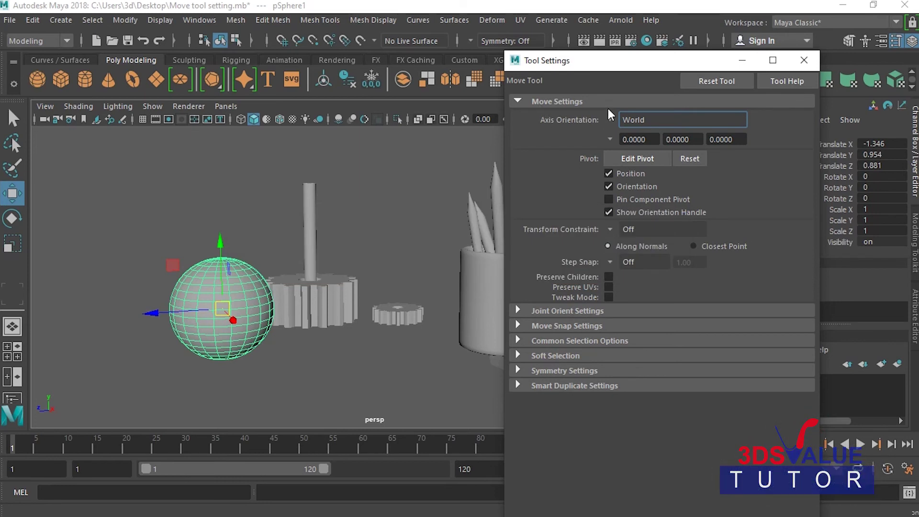
click(608, 123)
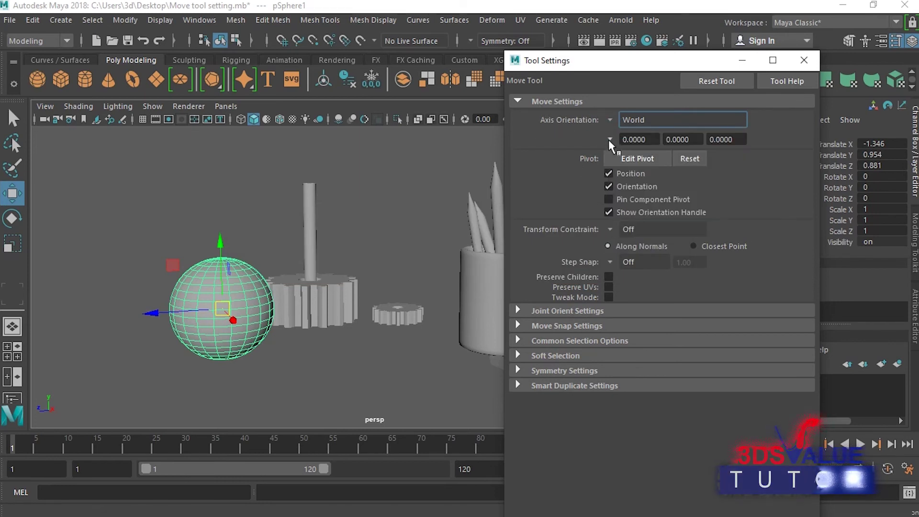
click(608, 139)
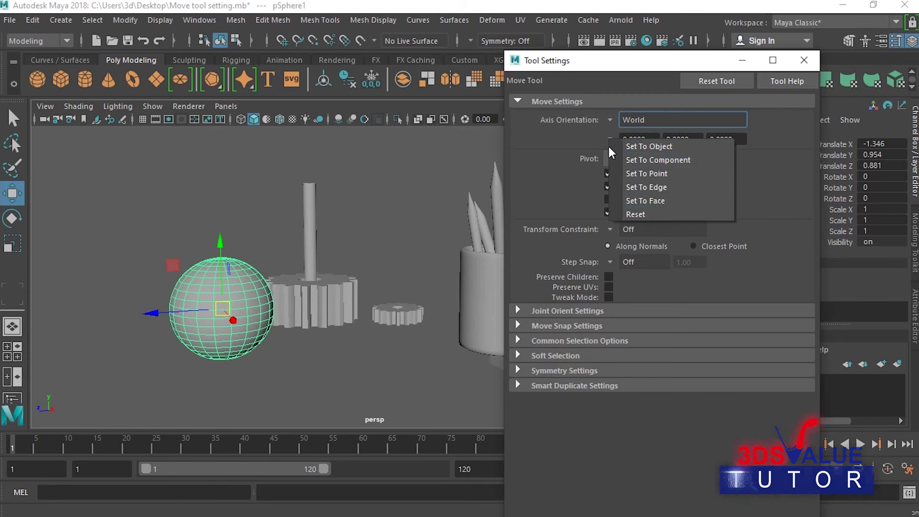
click(608, 137)
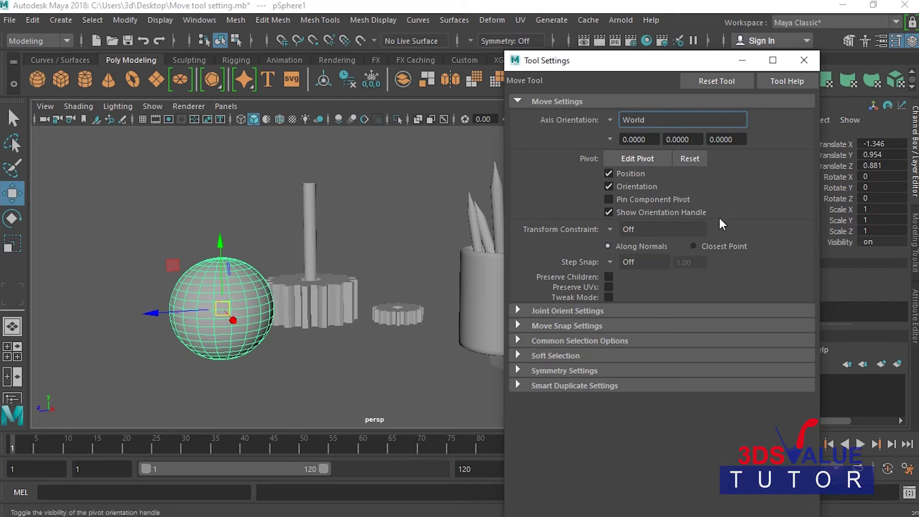
click(612, 230)
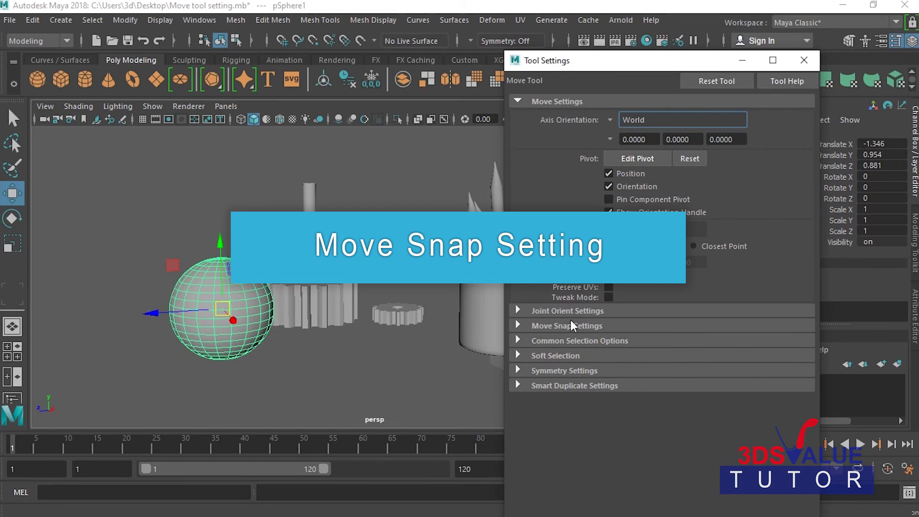
click(520, 309)
click(520, 326)
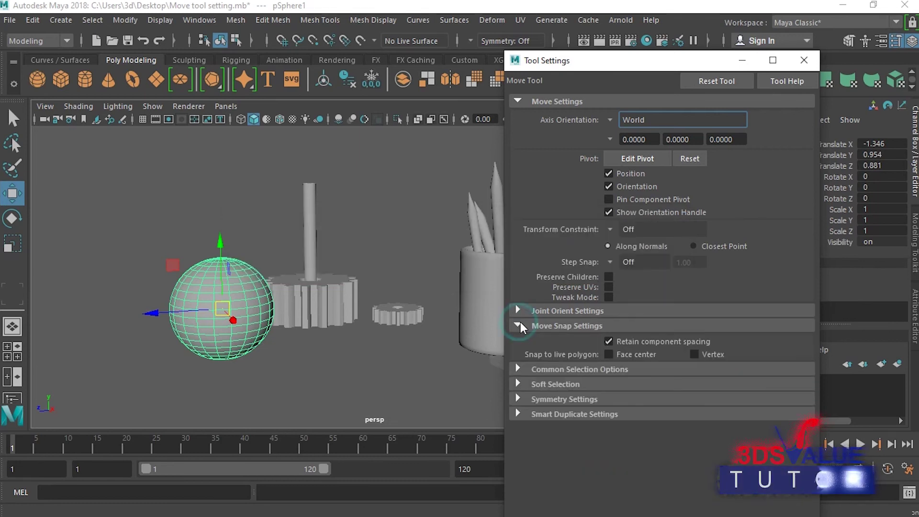
click(532, 326)
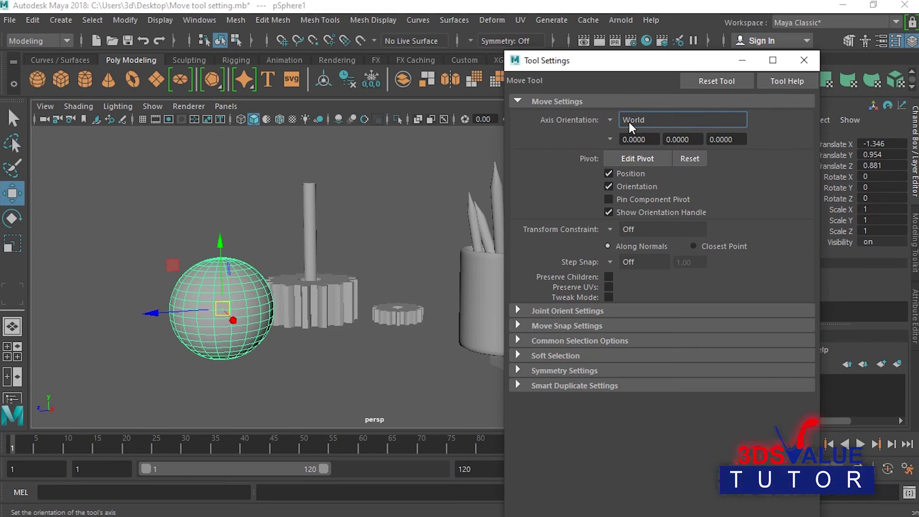
click(12, 218)
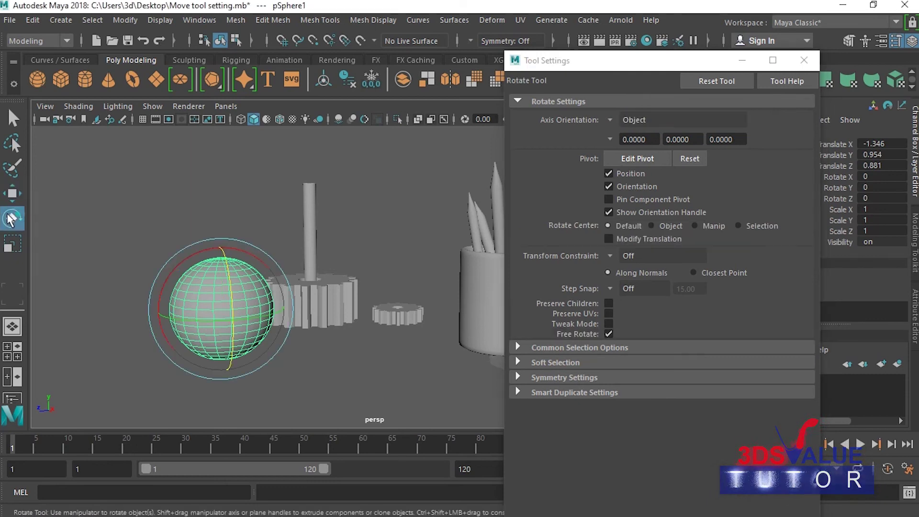
click(25, 245)
click(12, 193)
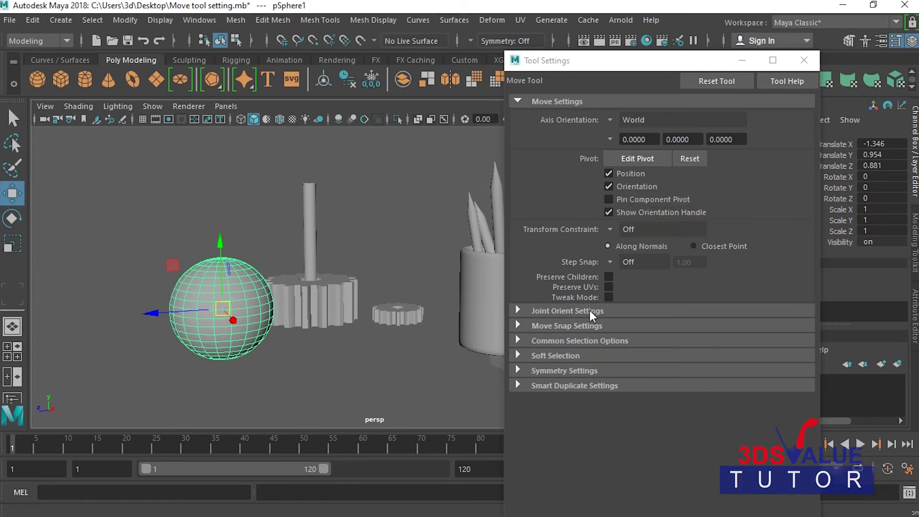
click(552, 310)
click(545, 311)
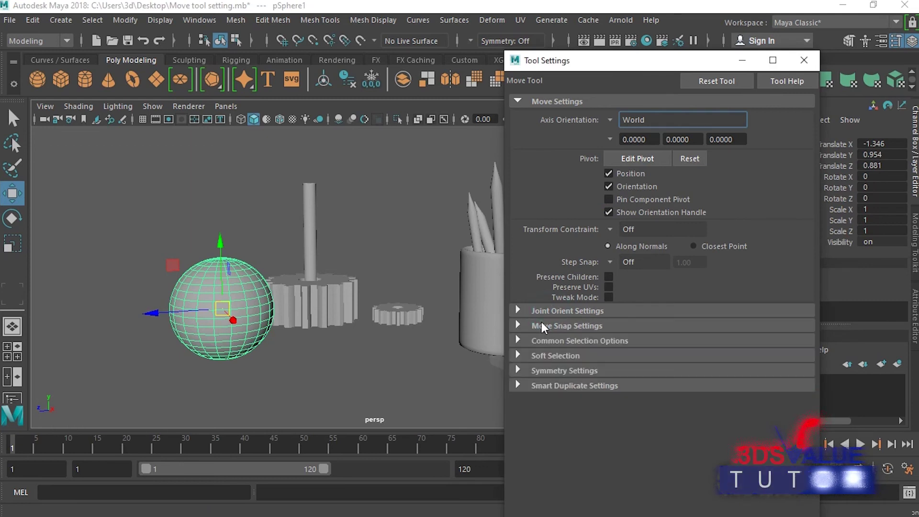
click(546, 325)
click(546, 325)
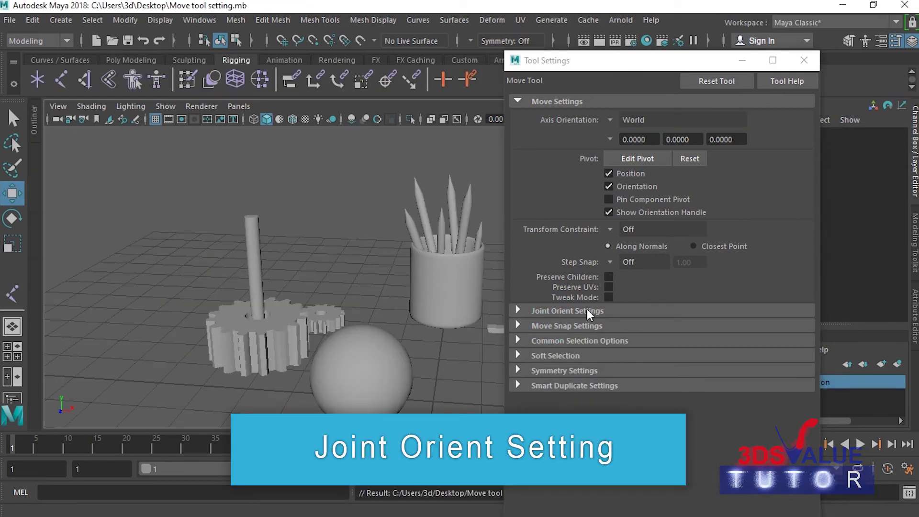
Enable Automatically Orient Joints in Joint Orient Settings and close Tool Settings
click(587, 309)
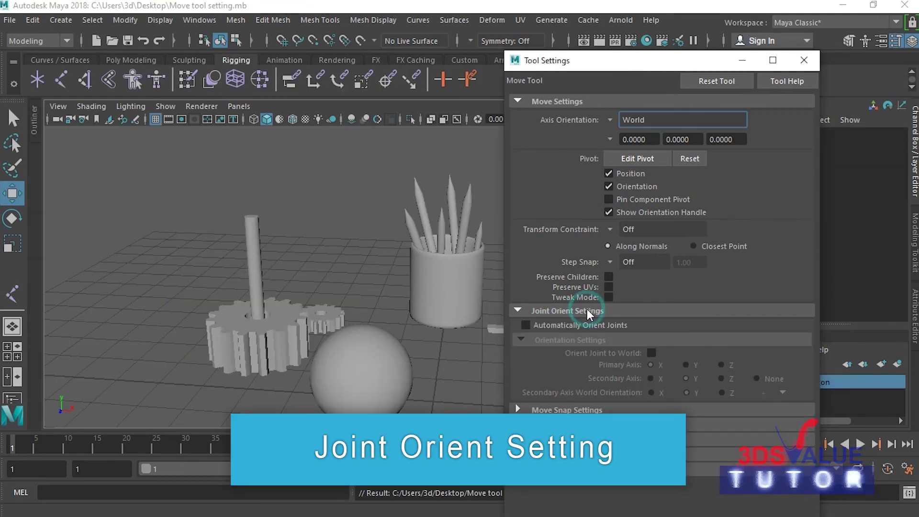
click(526, 325)
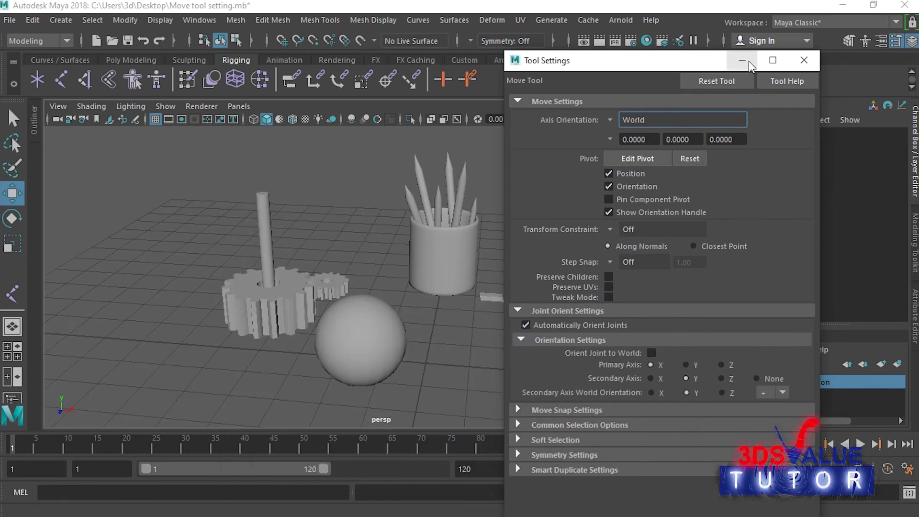
click(748, 61)
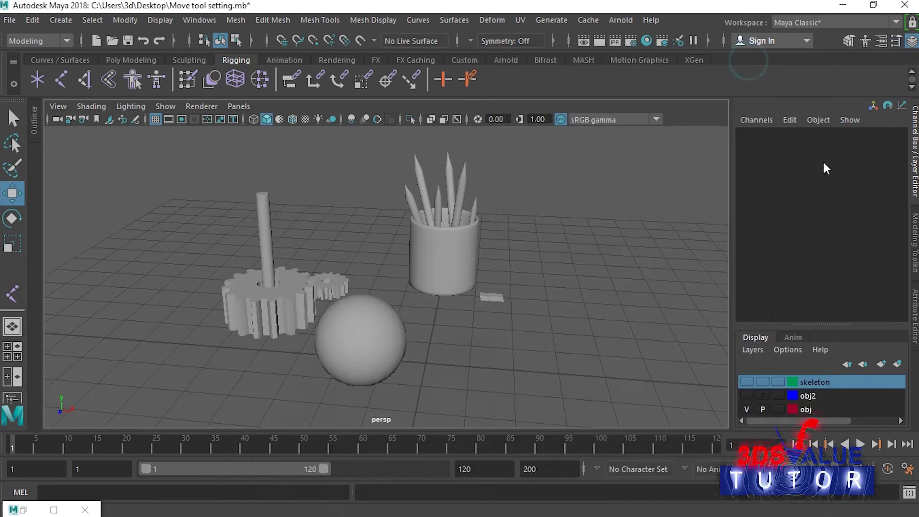
Hide the obj layer, show the skeleton layer, and frame the skeleton joints in view
click(745, 409)
click(747, 381)
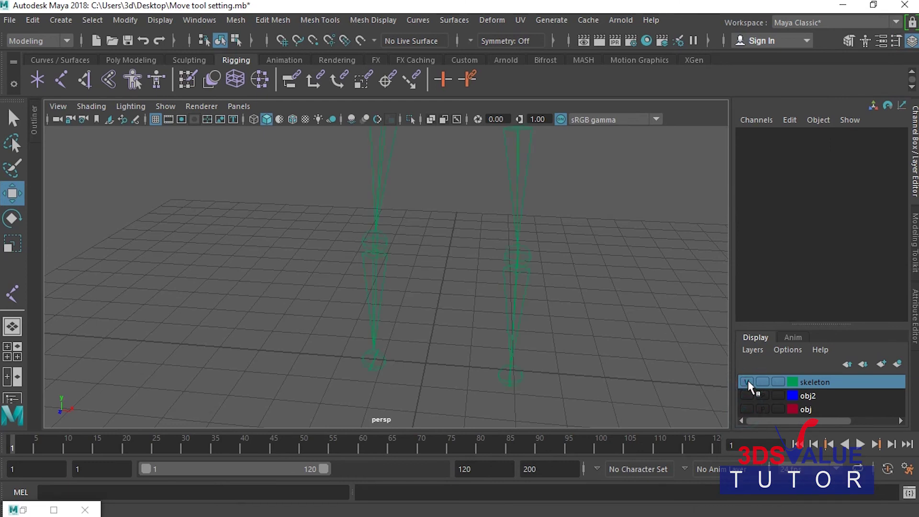
key(a)
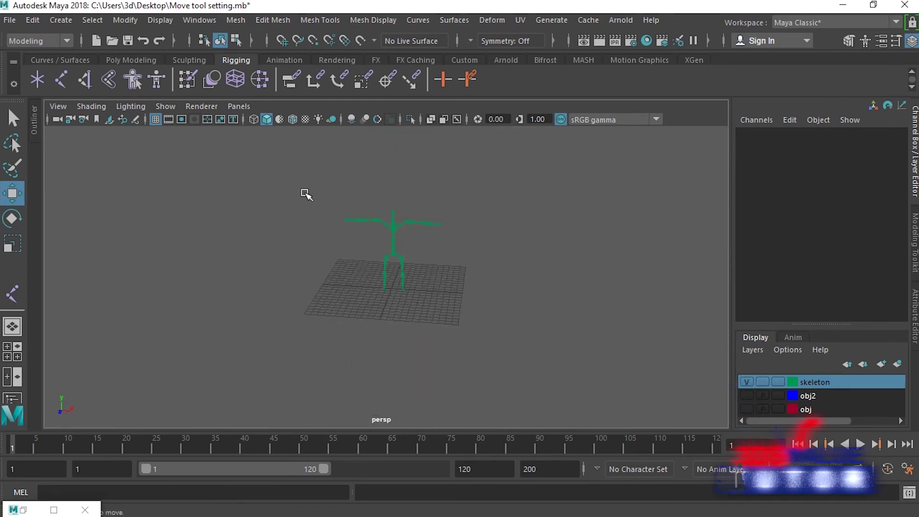
drag(303, 194, 563, 318)
scroll(563, 318, up, 3)
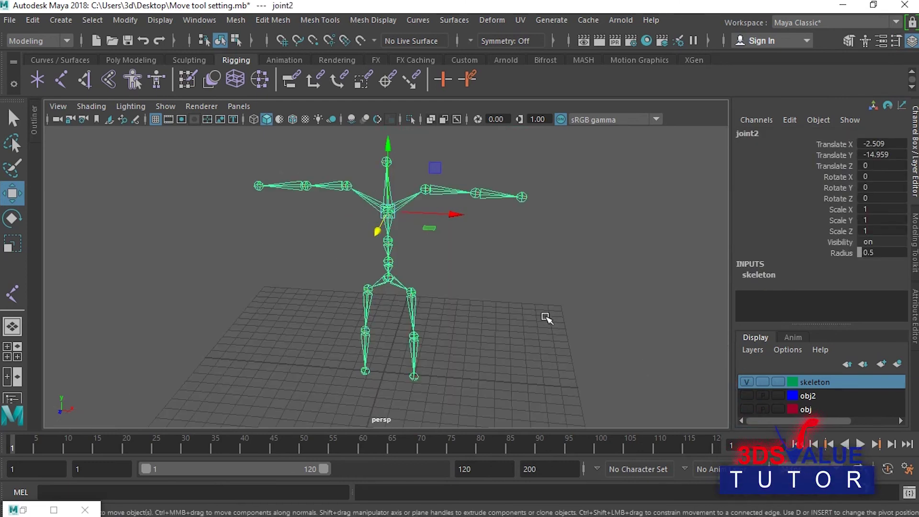
mouse_move(505, 299)
alt+mouse_down()
mouse_move(504, 324)
mouse_move(463, 289)
alt+mouse_up()
alt+right_drag(464, 289, 498, 272)
mouse_move(498, 273)
alt+mouse_down()
mouse_move(303, 283)
mouse_move(307, 273)
alt+mouse_up()
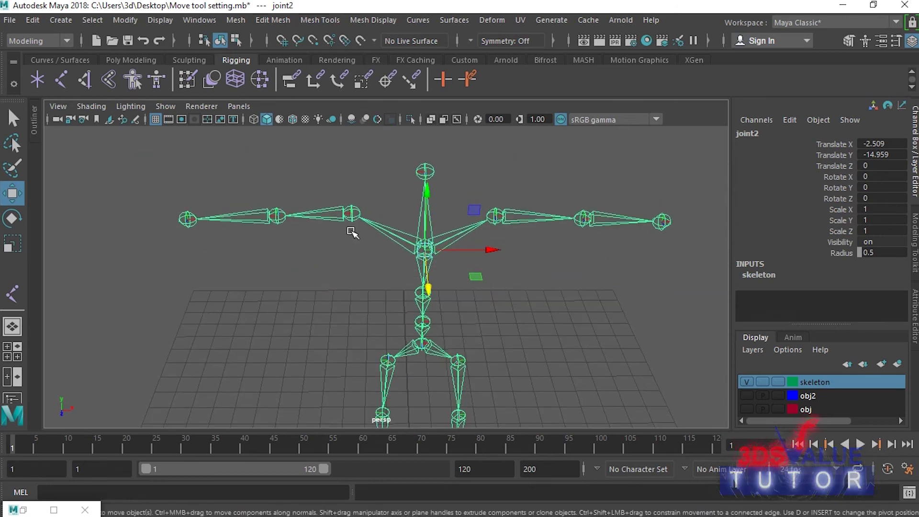
Select arm joint joint13 and move it downward, undoing the move afterwards
click(277, 217)
scroll(350, 244, up, 3)
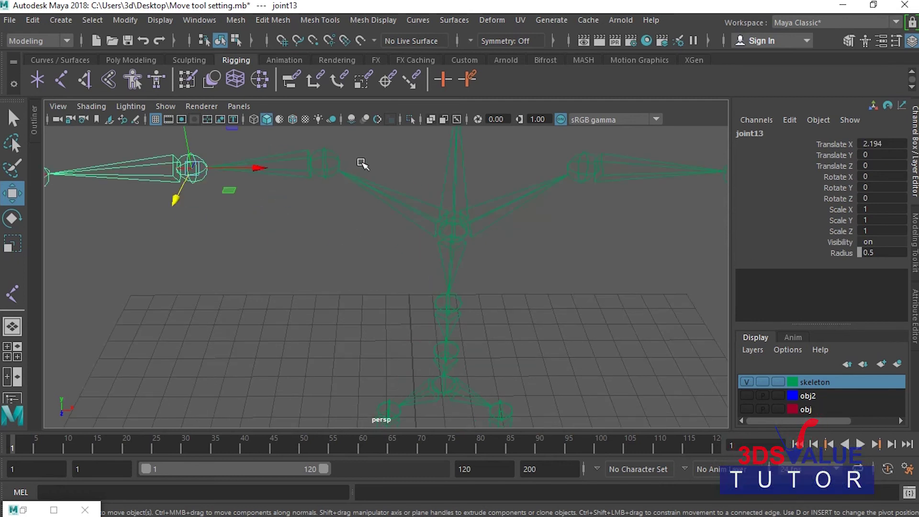
alt+middle_drag(331, 242, 349, 305)
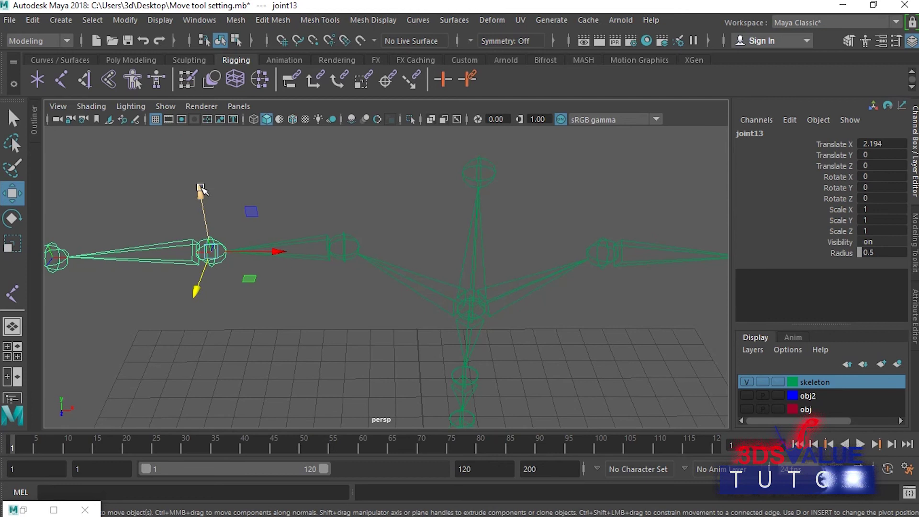
drag(201, 193, 271, 321)
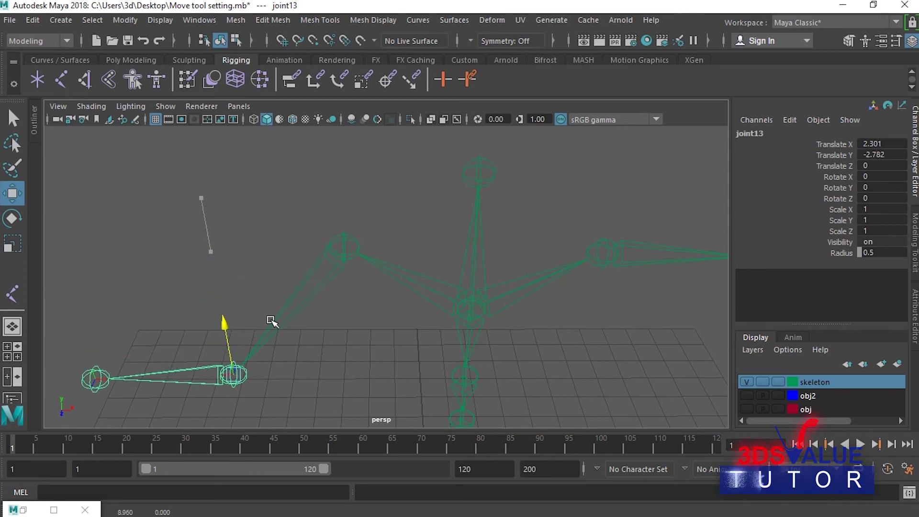
key(ctrl+z)
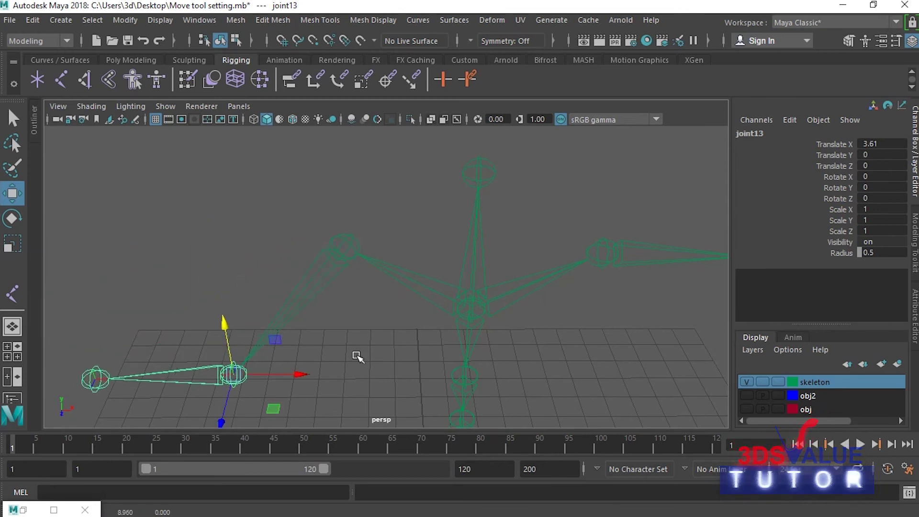
click(362, 330)
Reselect the arm joint and move it up and outward to a new spot
click(241, 375)
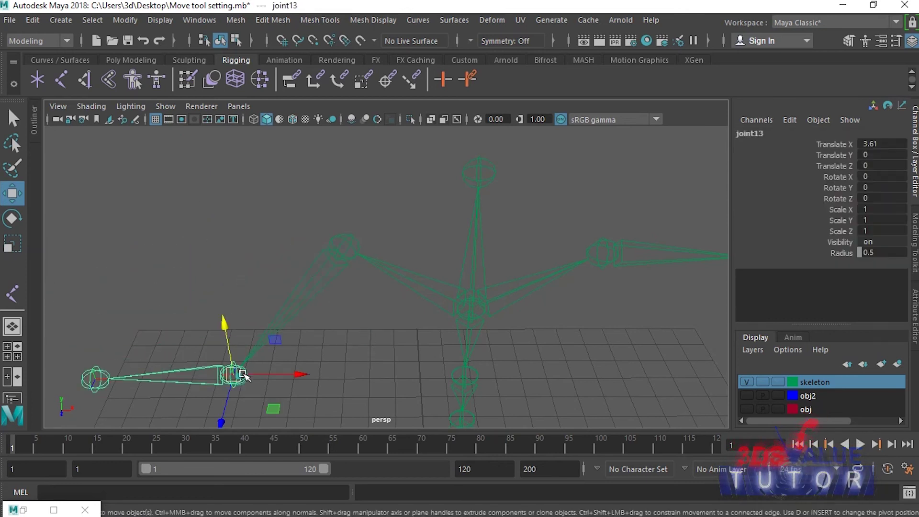
mouse_move(344, 330)
alt+mouse_down()
mouse_move(263, 323)
mouse_move(293, 325)
mouse_move(306, 316)
alt+mouse_up()
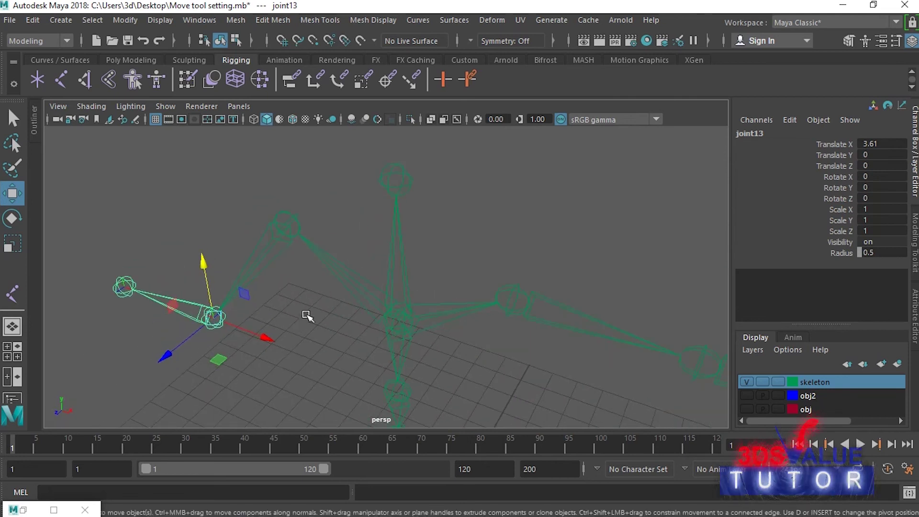
middle_drag(201, 263, 205, 144)
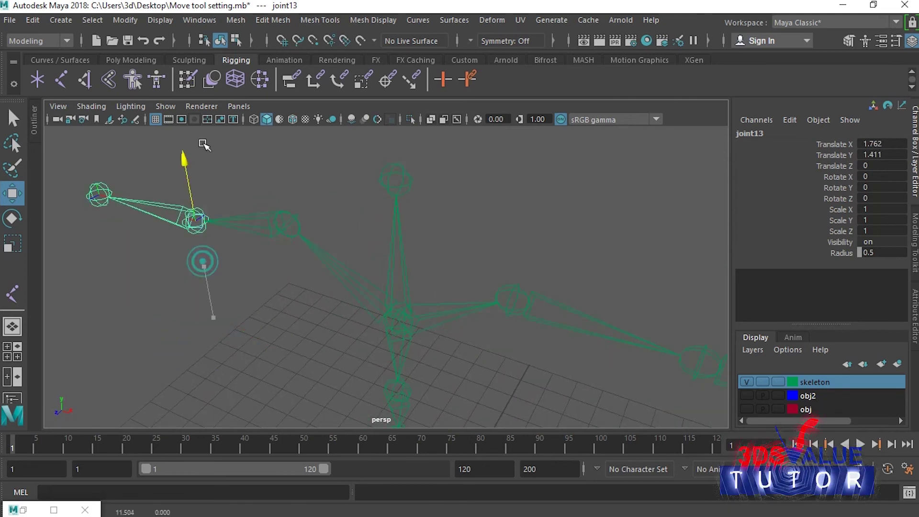
key(ctrl+z)
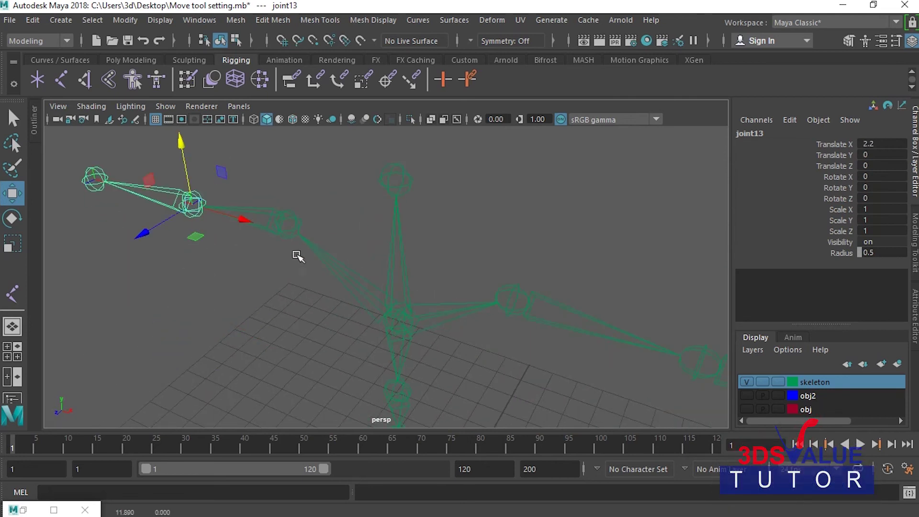
middle_drag(296, 256, 287, 297)
alt+drag(287, 298, 188, 298)
middle_drag(139, 287, 209, 217)
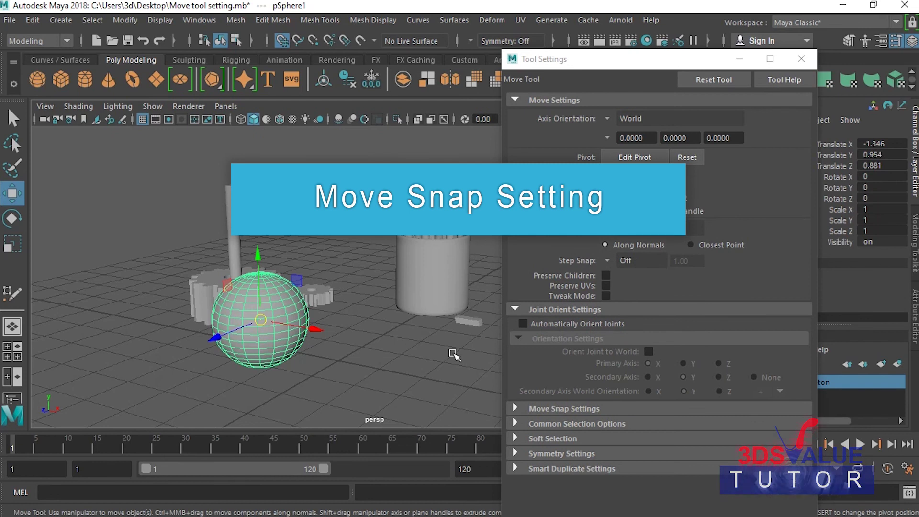
Expand the Move Snap Settings section to show Retain component spacing and live-polygon snapping
click(559, 409)
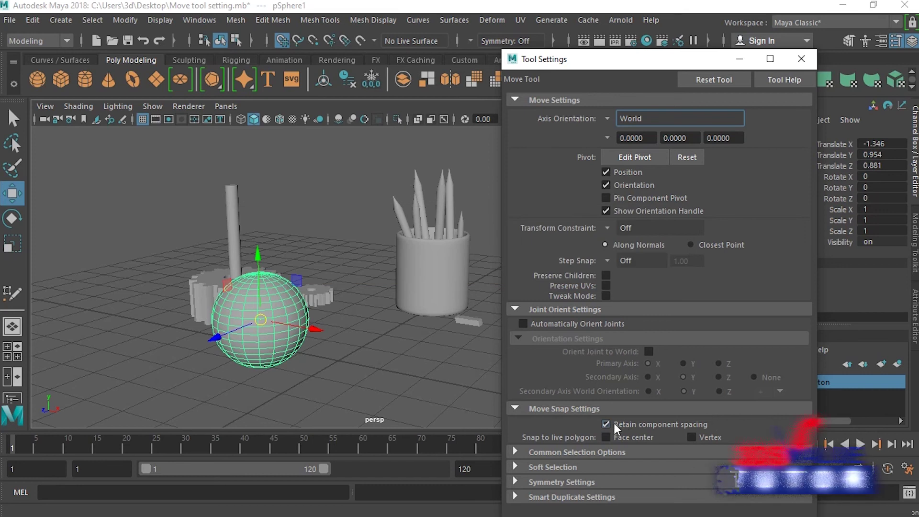
Select all the sphere's vertices and move them beside the pencil cup
key(F8)
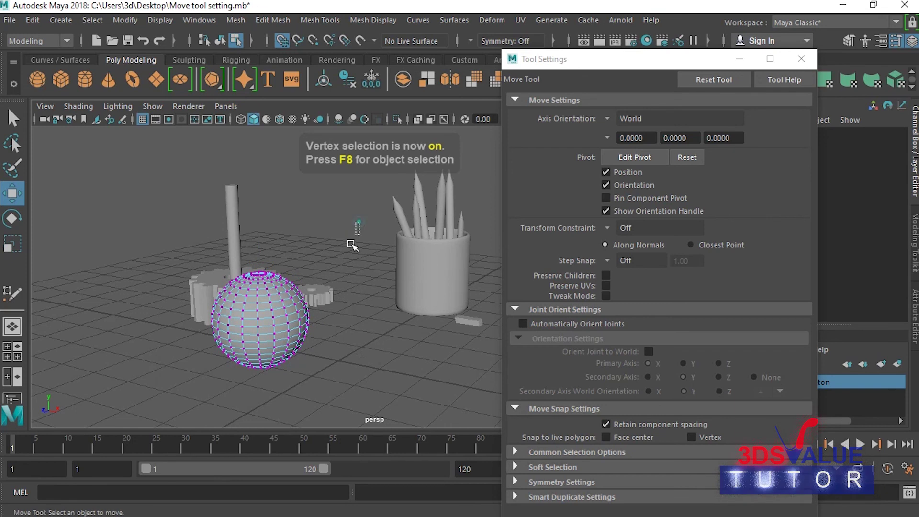
drag(367, 219, 171, 406)
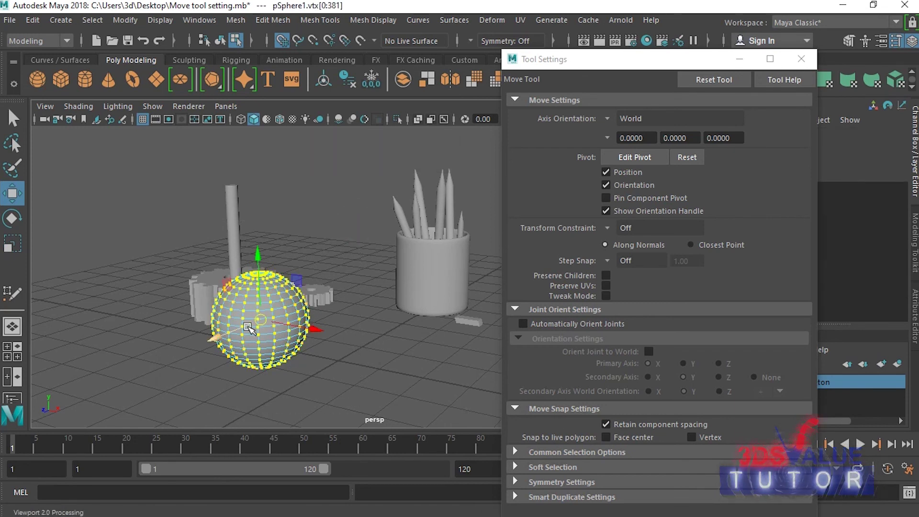
mouse_move(242, 325)
mouse_down()
mouse_move(383, 276)
mouse_move(198, 356)
mouse_up()
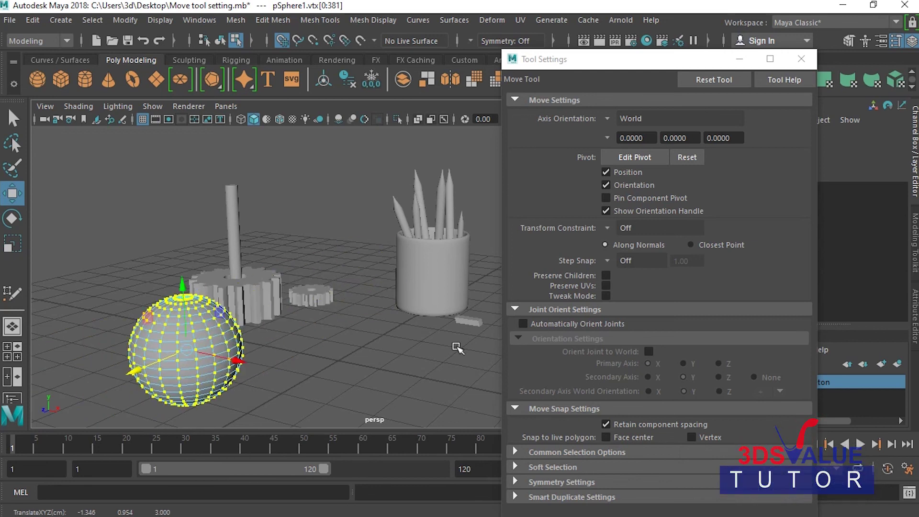
Turn off Retain component spacing, move the vertices behind the gear, then undo
click(606, 424)
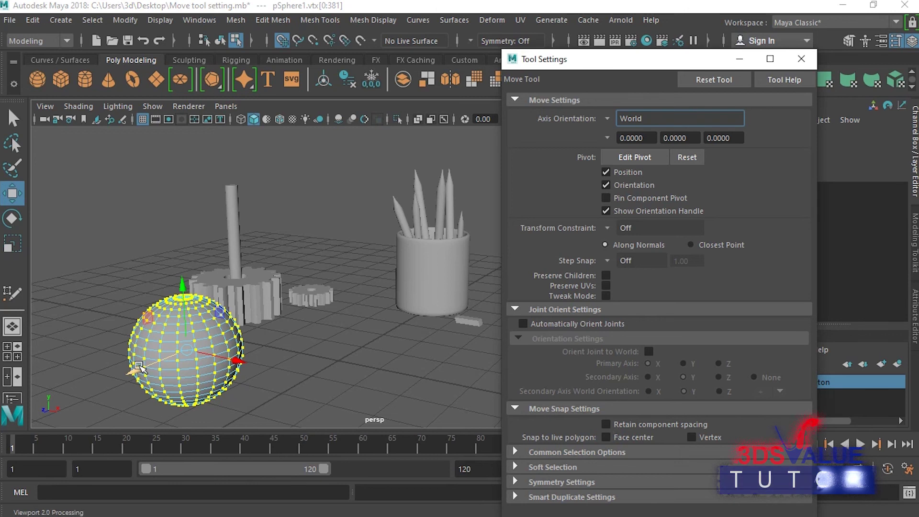
drag(135, 368, 277, 335)
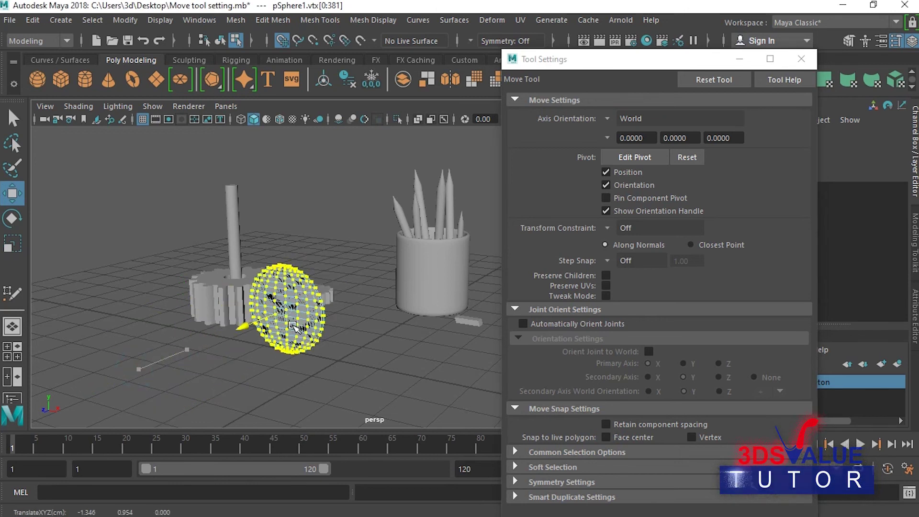
scroll(275, 335, up, 5)
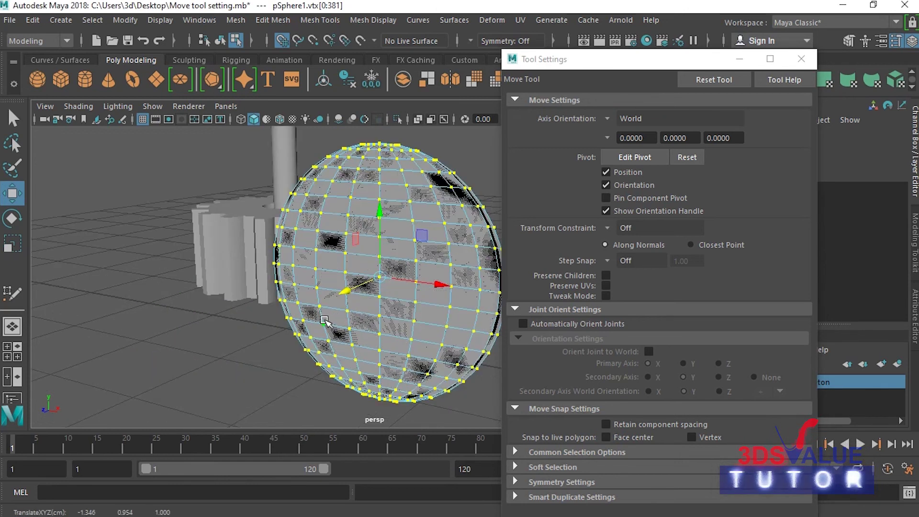
scroll(307, 331, down, 2)
scroll(313, 331, down, 1)
mouse_move(315, 331)
alt+mouse_down()
mouse_move(127, 322)
mouse_move(222, 330)
mouse_move(328, 316)
mouse_move(598, 418)
alt+mouse_up()
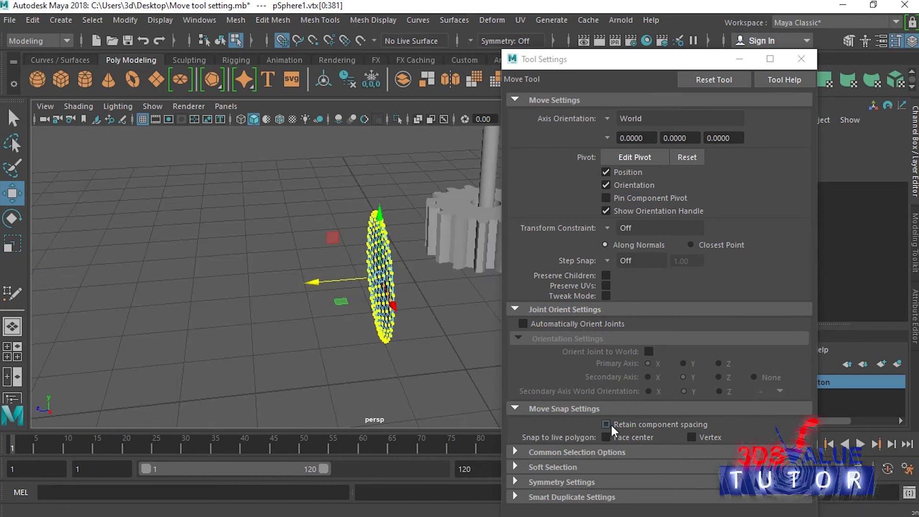
key(ctrl+z)
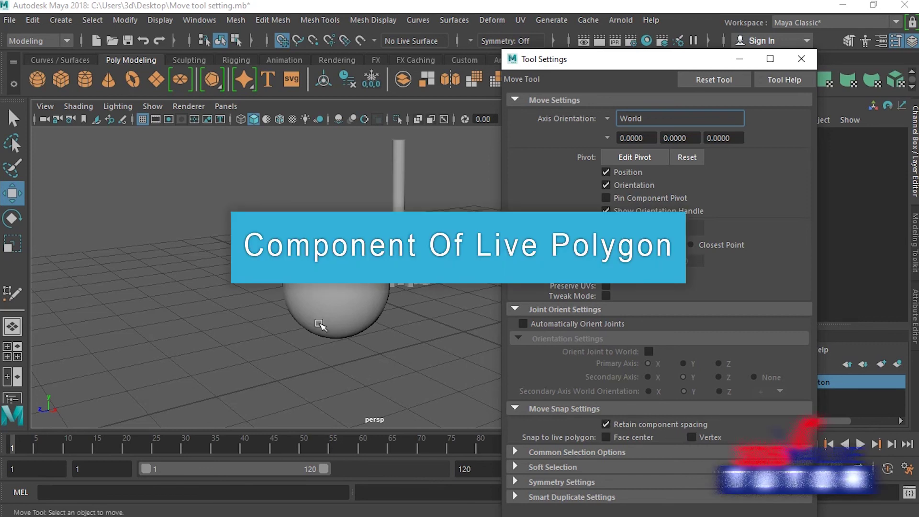
Make the sphere live and place six Quad Draw dots across its front
click(369, 316)
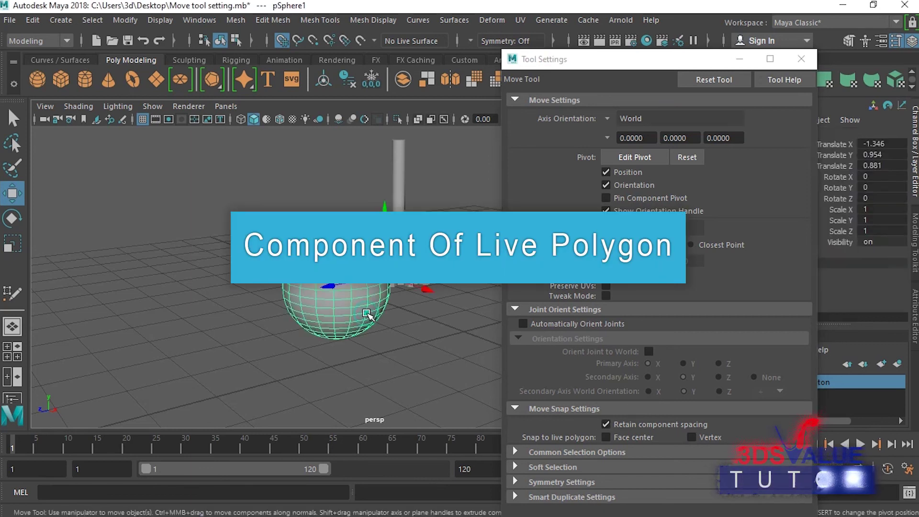
click(849, 43)
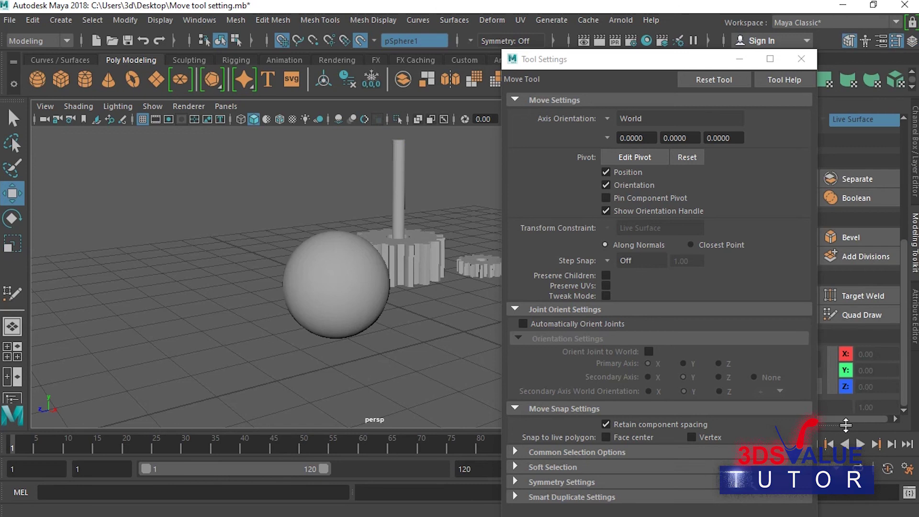
click(859, 315)
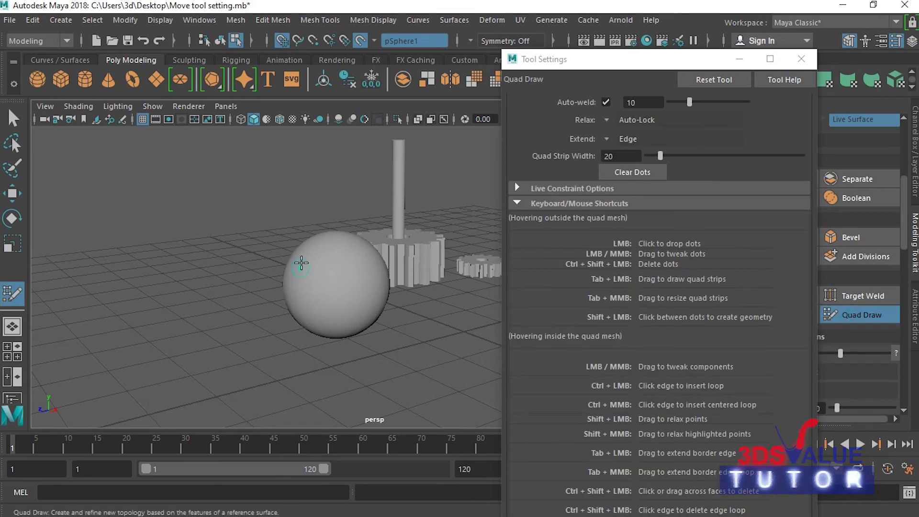
click(300, 263)
click(342, 272)
click(368, 265)
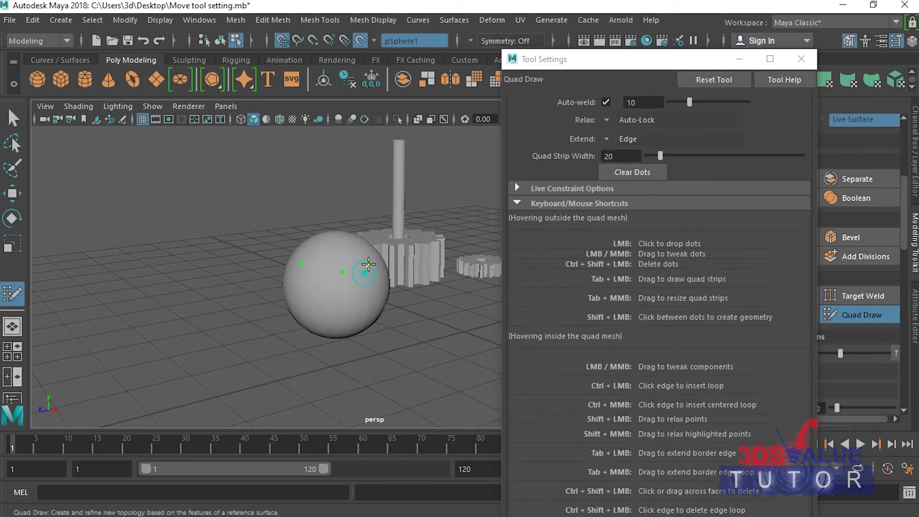
click(378, 299)
click(341, 307)
click(293, 301)
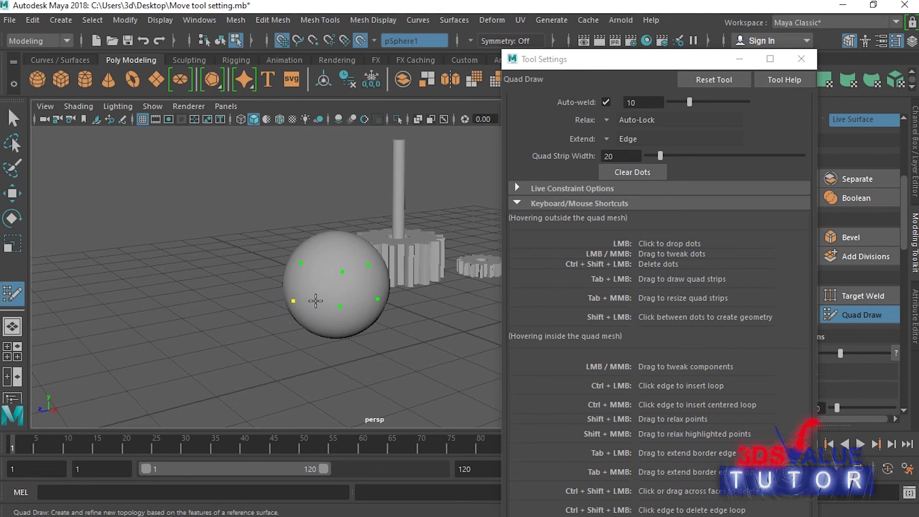
Fill two quads from the dots and insert one horizontal and two vertical edge loops
shift+click(319, 286)
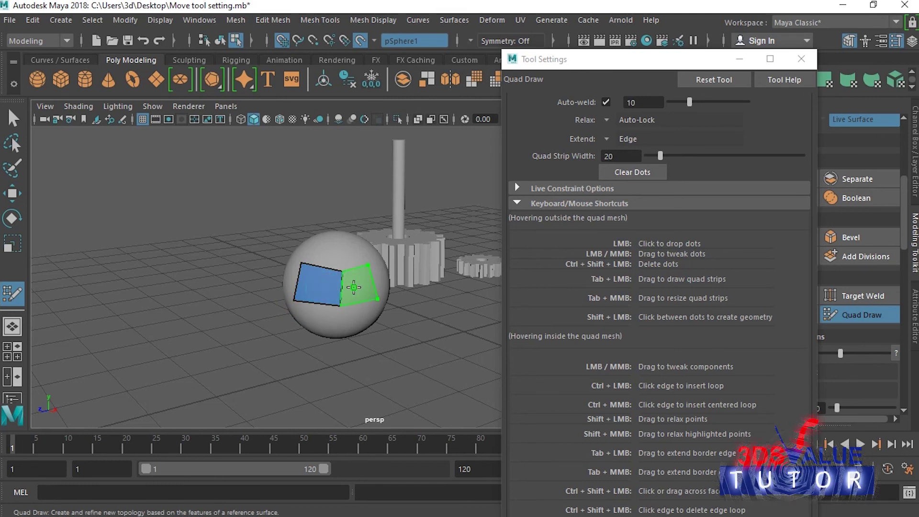
shift+click(354, 287)
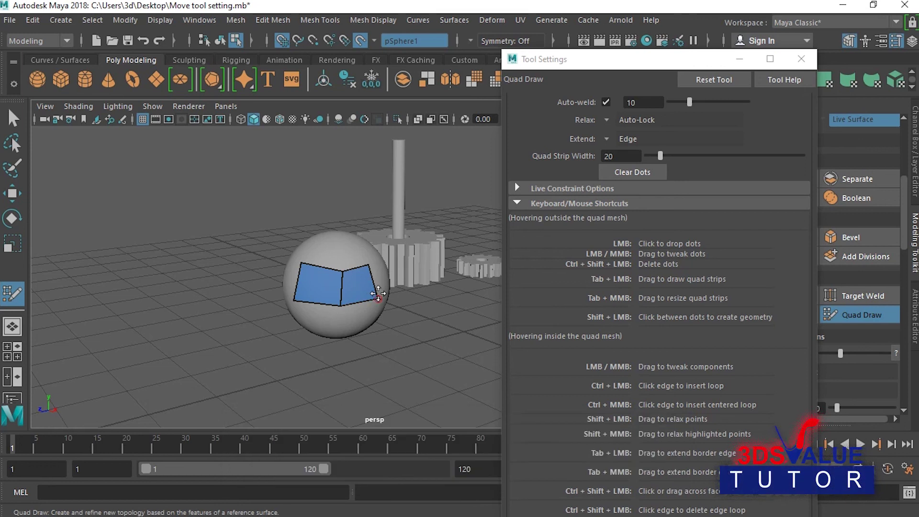
ctrl+click(379, 280)
ctrl+click(324, 271)
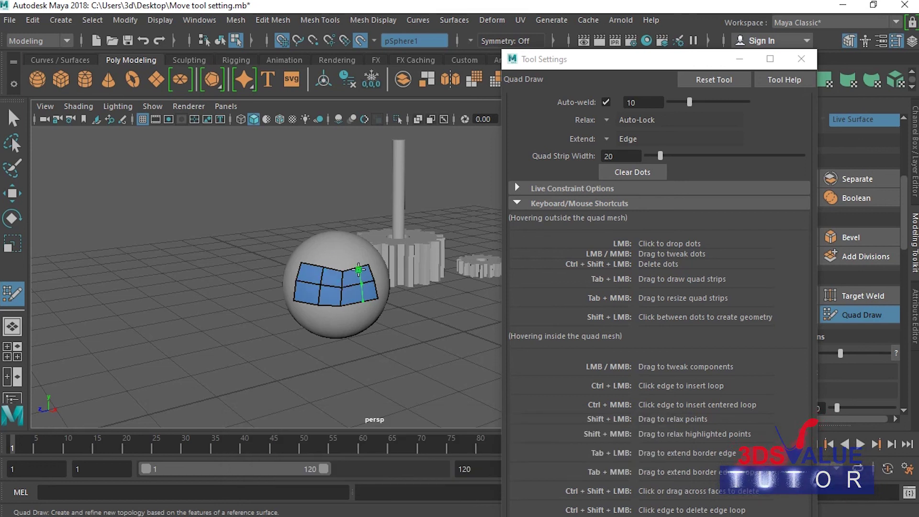
ctrl+click(358, 266)
Extend the quad patch upward, then return to the Move tool and reset its settings
scroll(348, 310, up, 3)
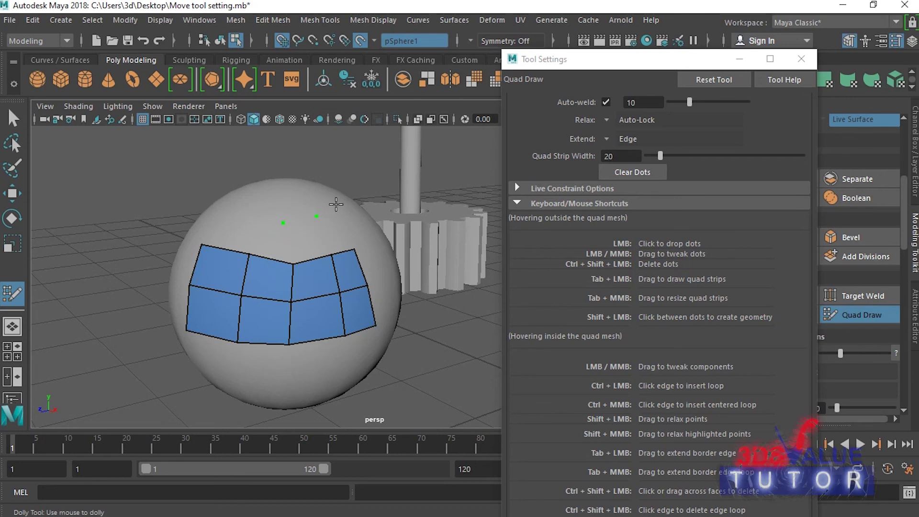
shift+click(338, 231)
shift+click(308, 237)
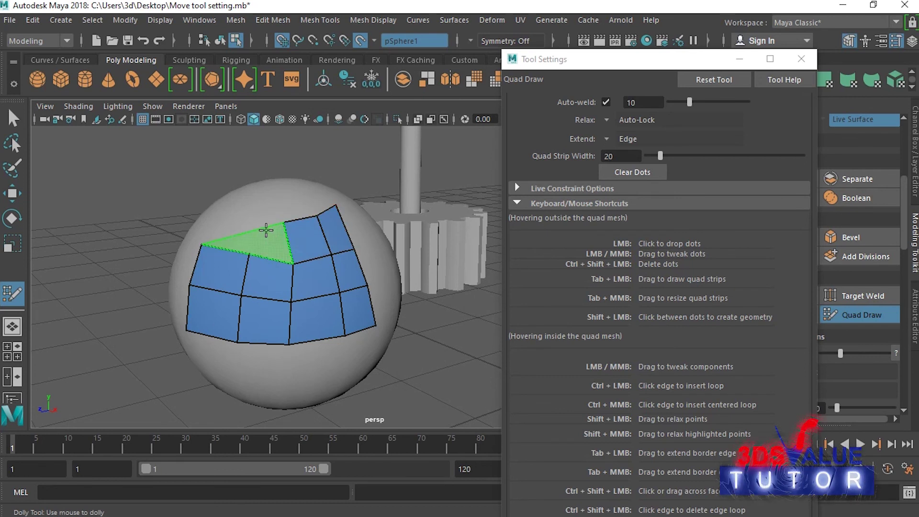
click(253, 220)
shift+click(256, 232)
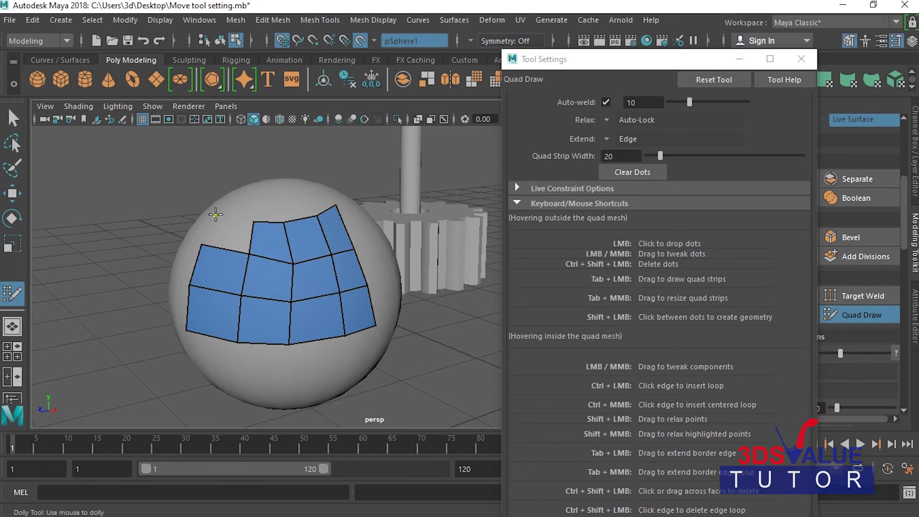
click(18, 184)
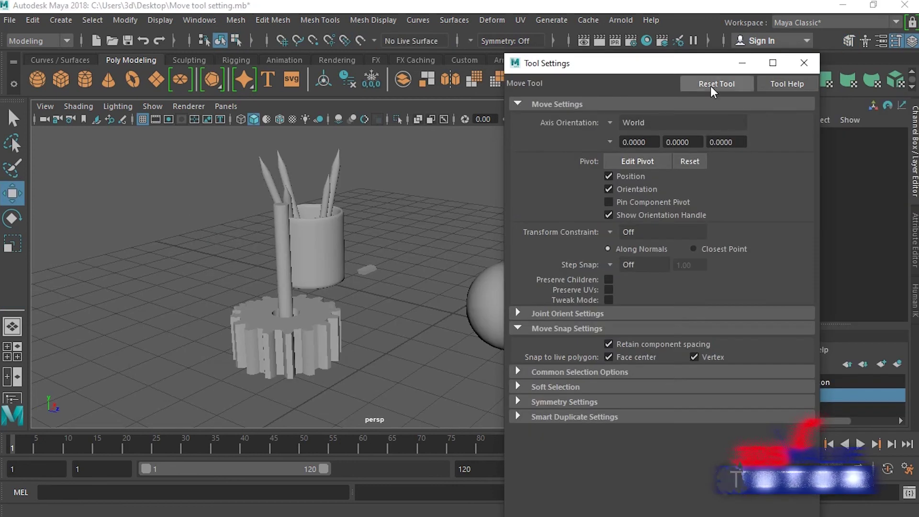
click(714, 84)
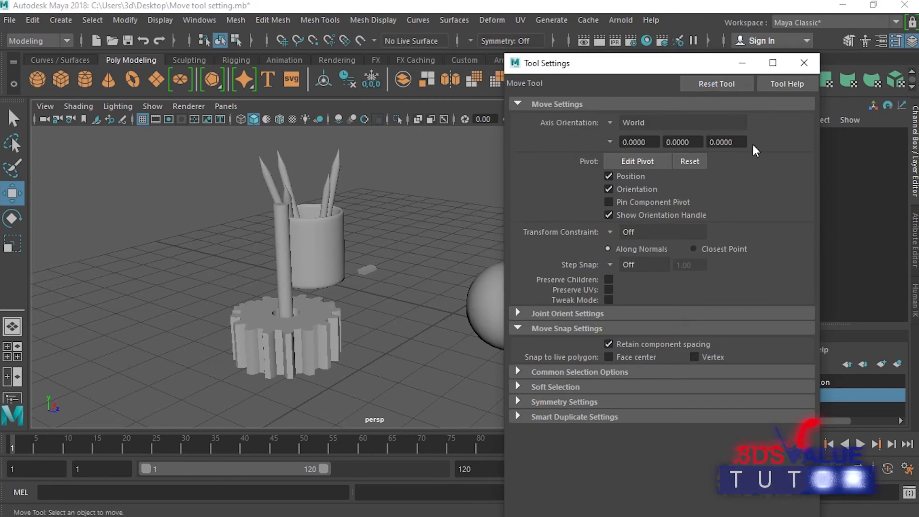
click(550, 372)
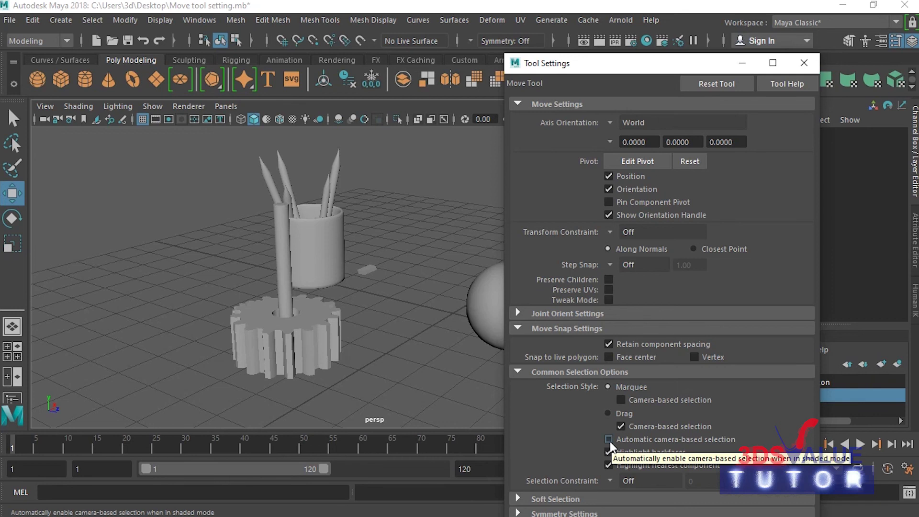
click(607, 372)
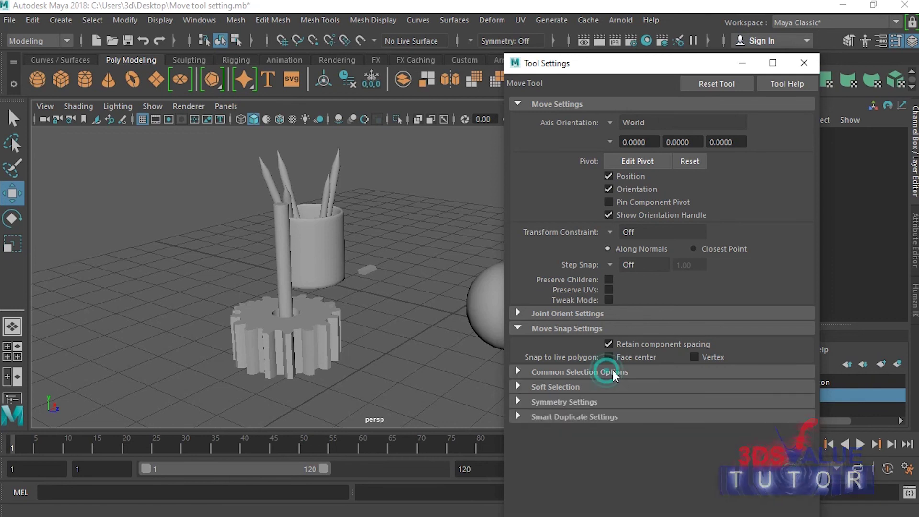
click(584, 386)
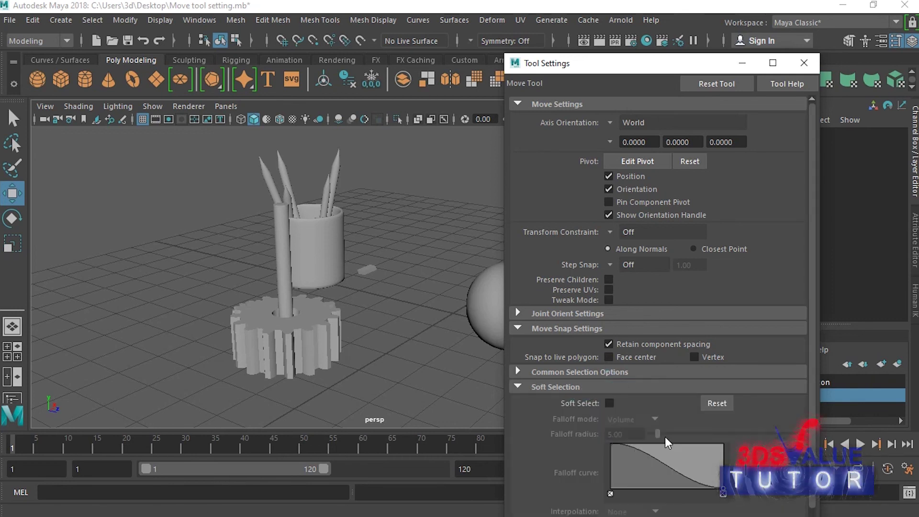
drag(616, 67, 581, 33)
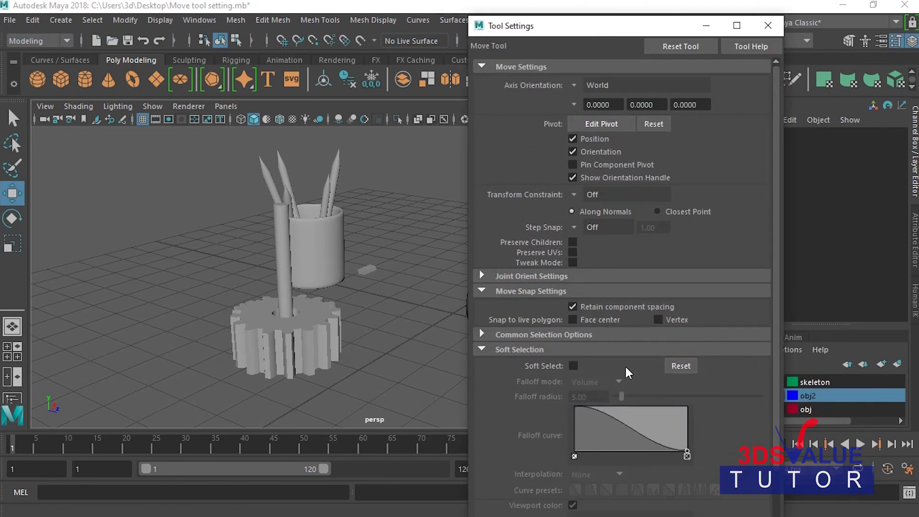
click(508, 349)
click(535, 364)
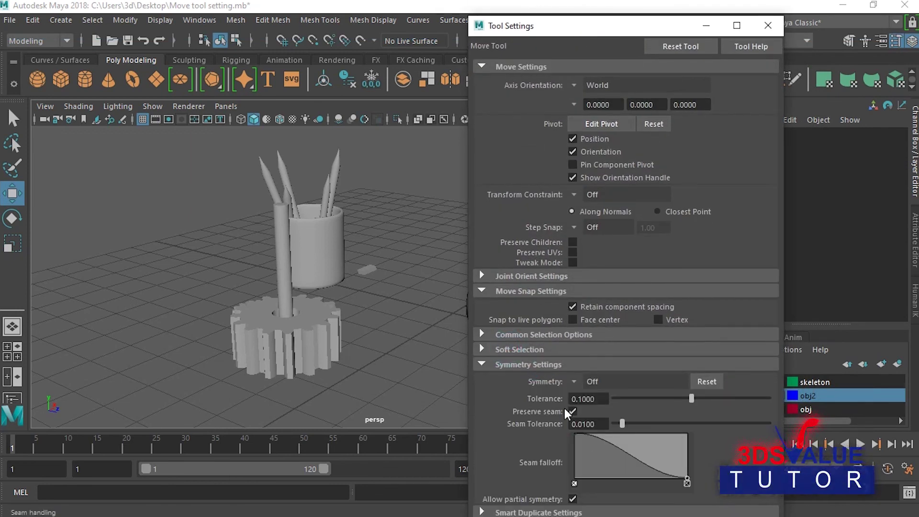
click(568, 362)
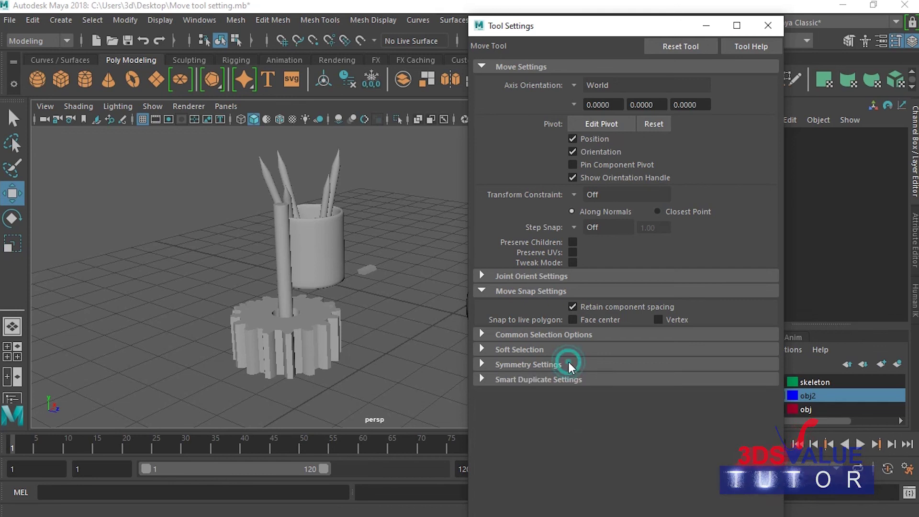
click(546, 378)
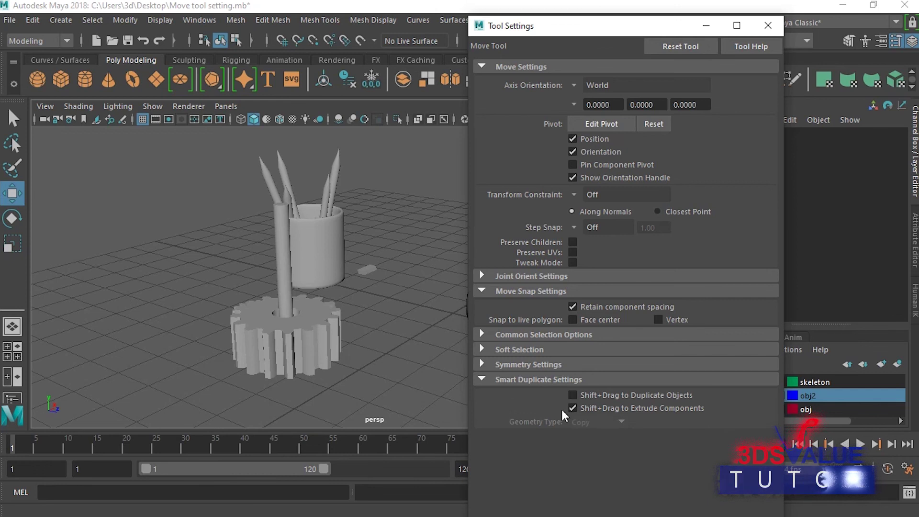
click(530, 380)
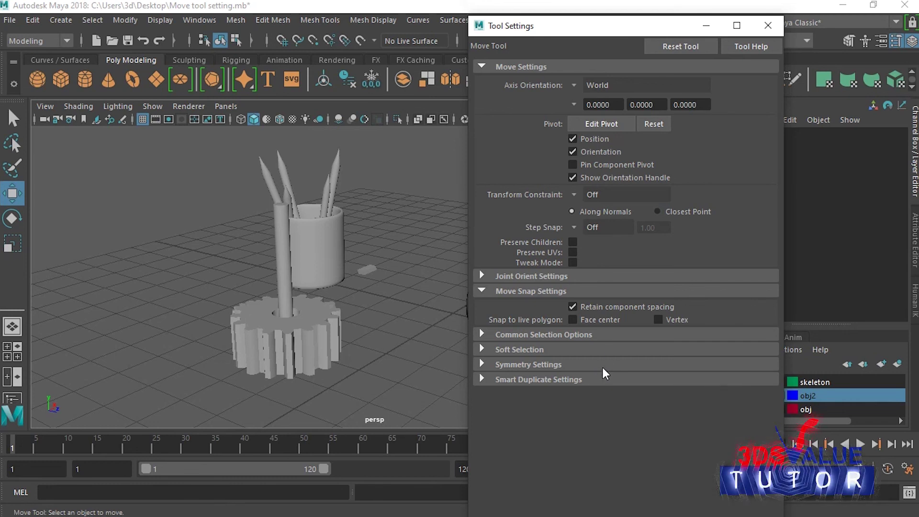
Close Move Tool Settings, then quit Maya, saving changes to Move tool setting.mb
click(774, 28)
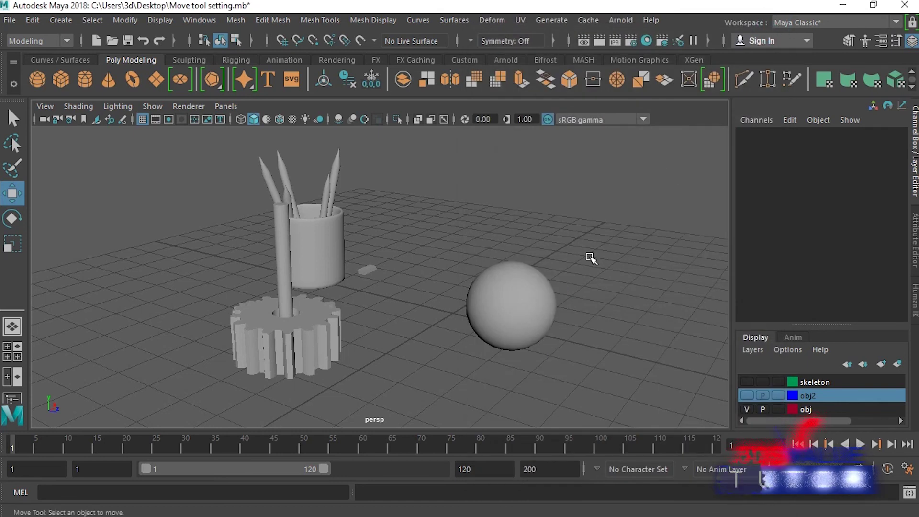
click(910, 7)
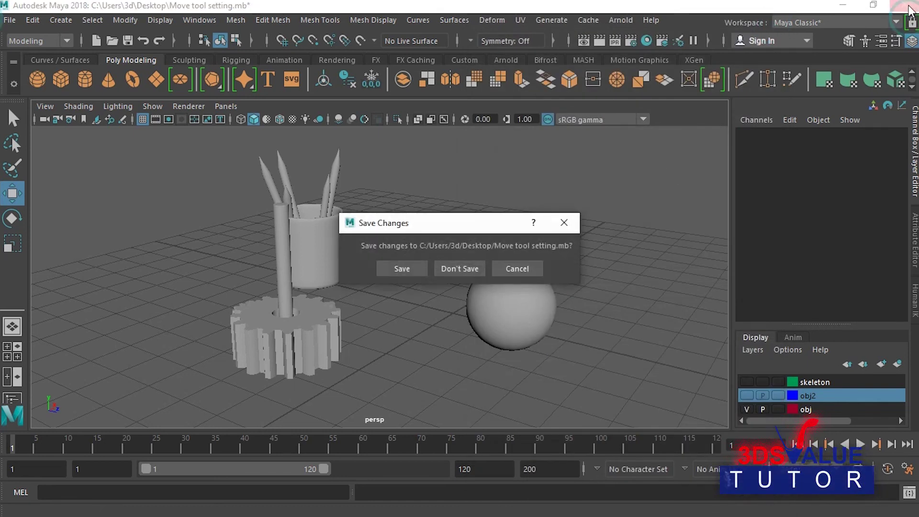
click(405, 270)
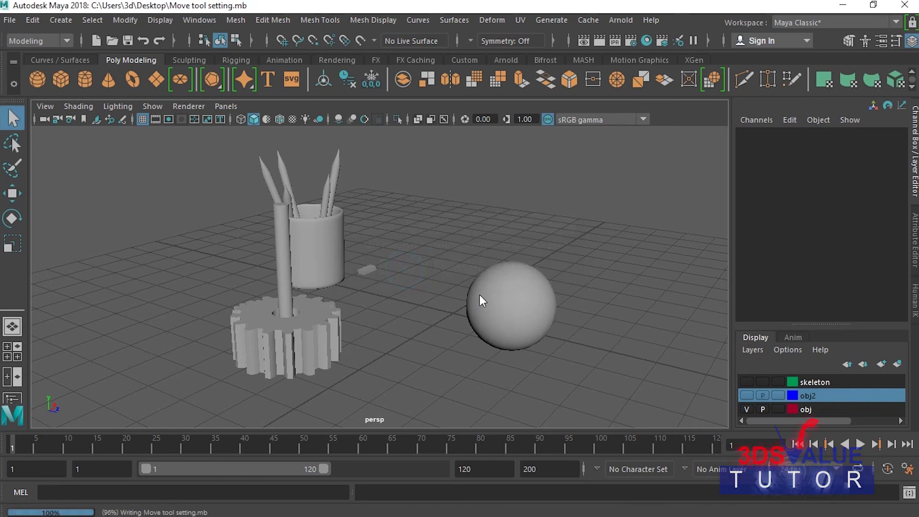